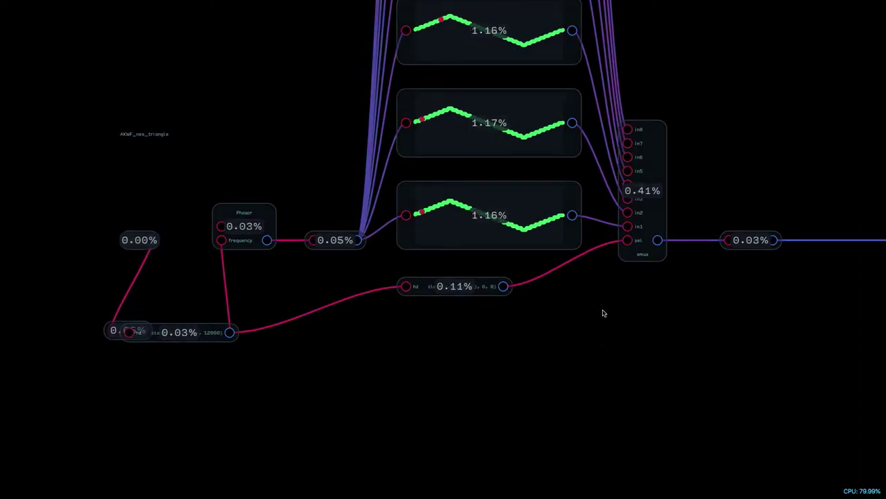
Examine the CPU load of the nodes inside the AKWF_nes_triangle oscillator and return to the top-level patch
scroll(603, 313, "down", 4)
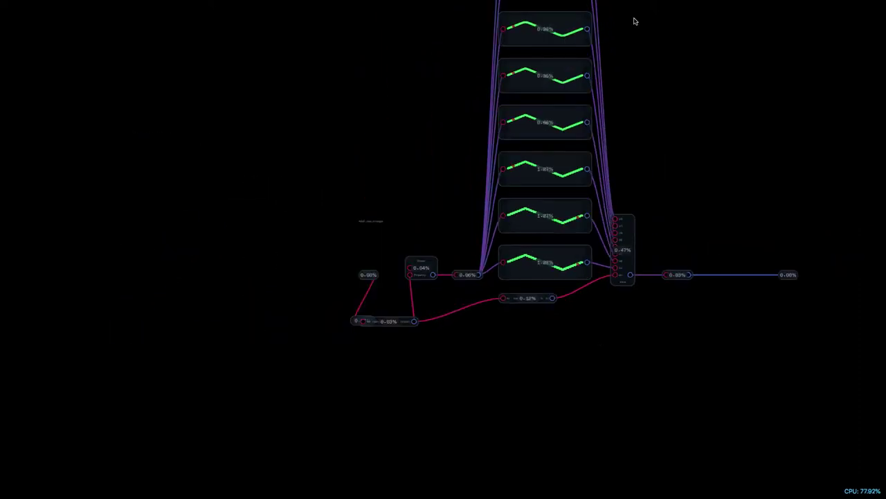
double_click(663, 43)
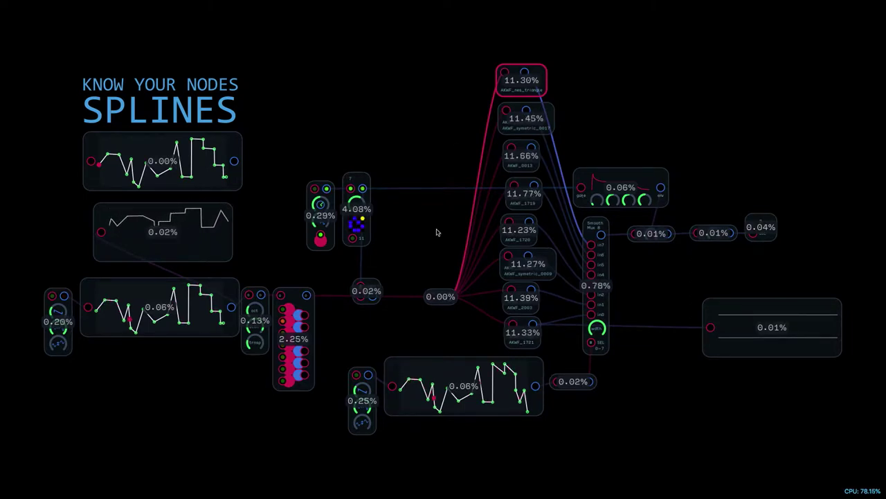
Copy the lowest spline out of the AKWF_1721 oscillator to the top level and place it beside that module
left_click(516, 331)
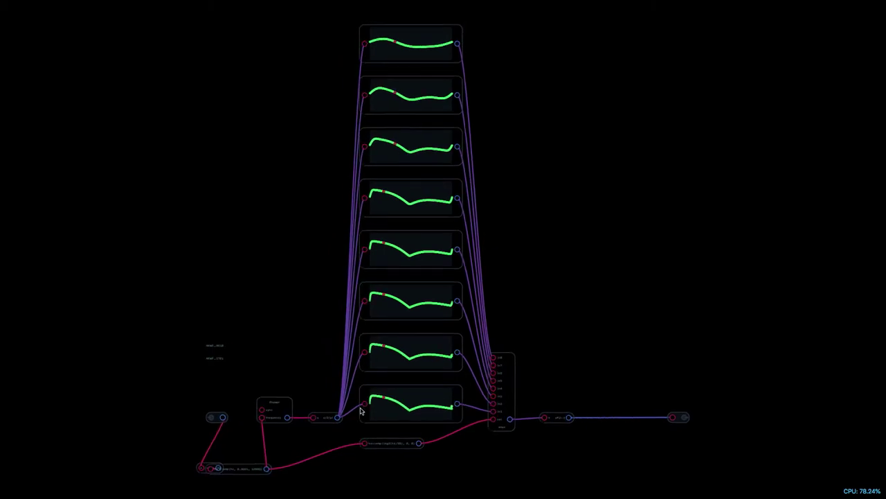
left_click(367, 416)
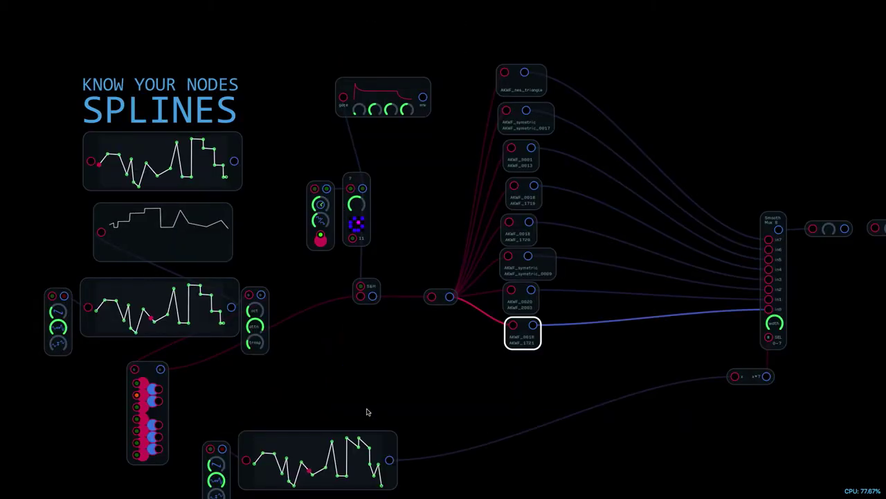
left_click(371, 411)
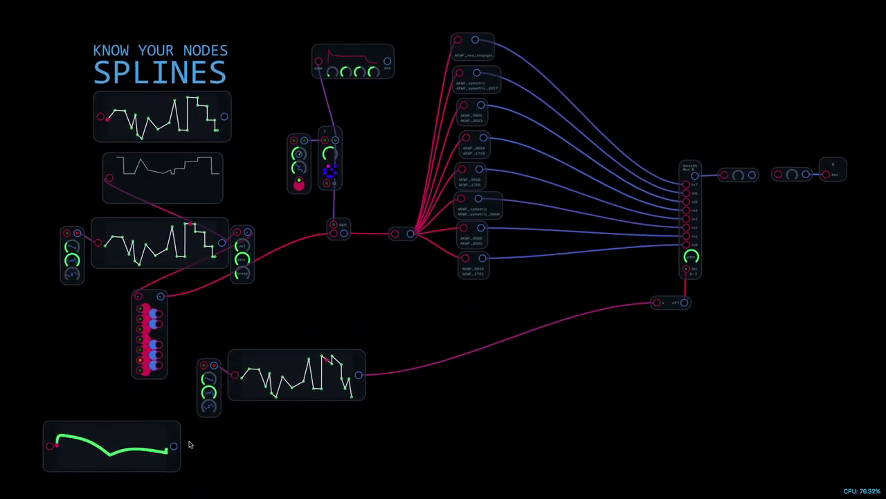
left_click(78, 429)
left_click_drag(78, 429, 522, 249)
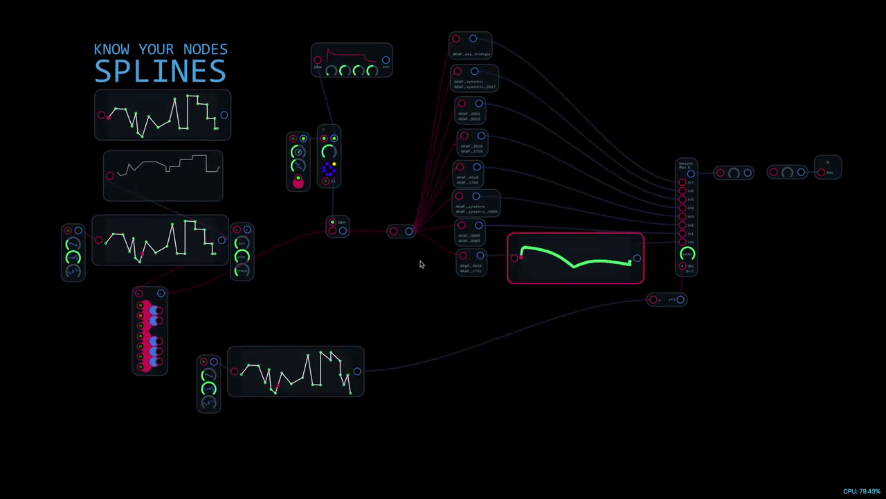
Copy the lowest spline out of the AKWF_2003 oscillator and place it directly above the first copied spline
left_click(475, 231)
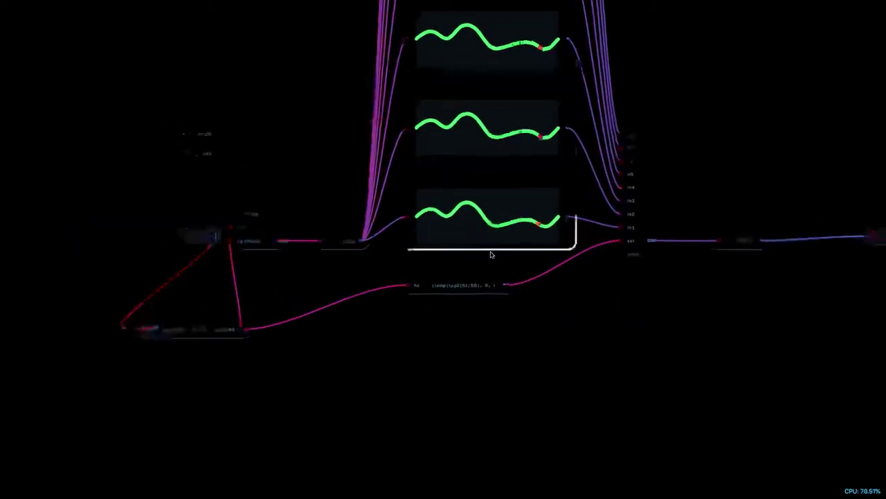
left_click(499, 146)
left_click(409, 234)
left_click(409, 232)
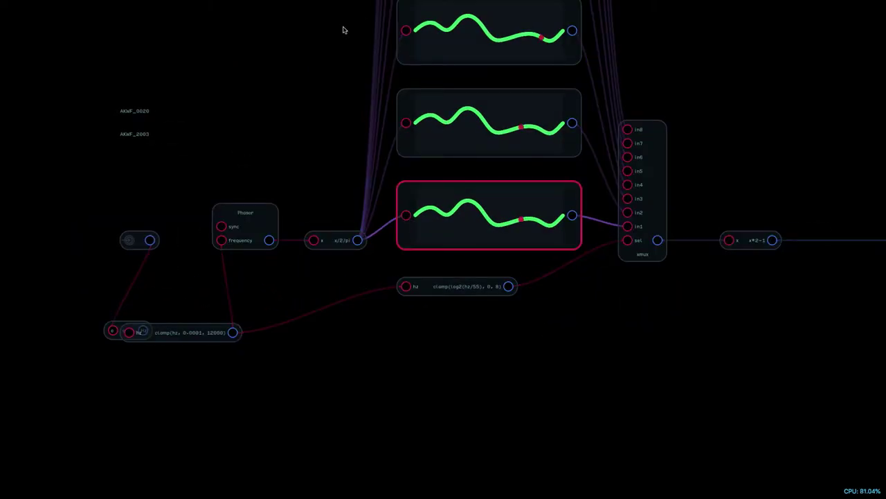
double_click(279, 77)
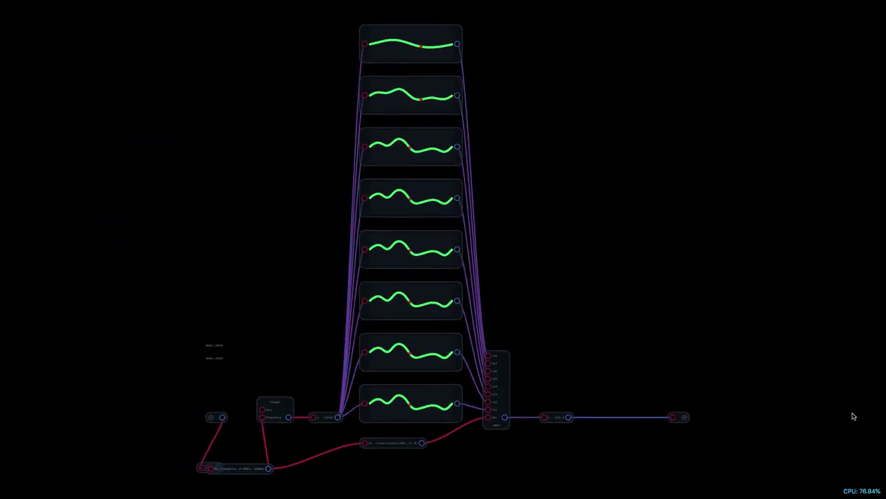
left_click(363, 421)
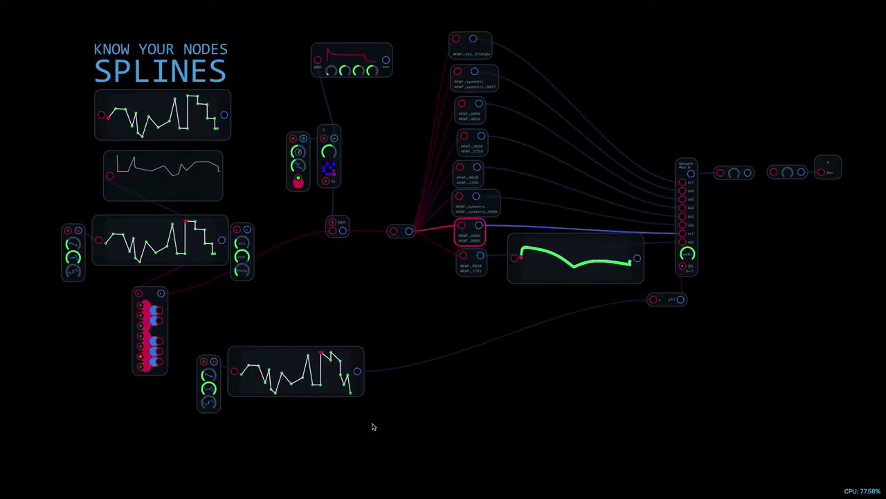
key("super+z")
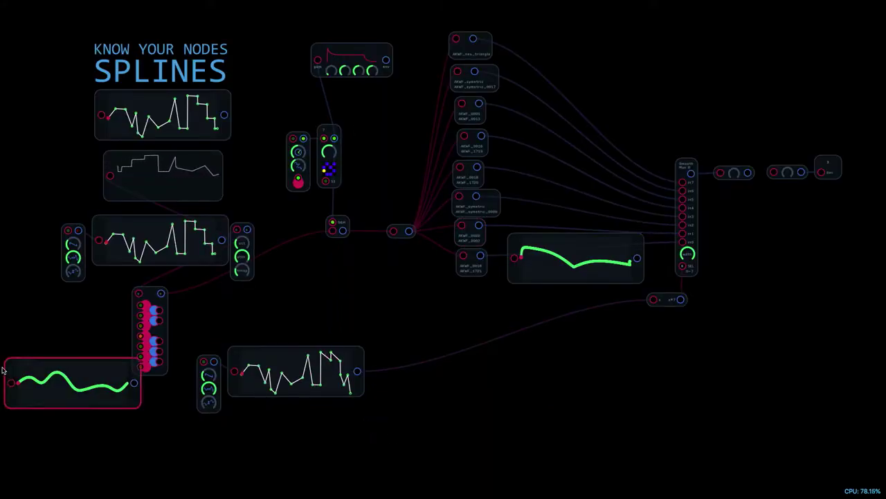
left_click_drag(3, 371, 524, 317)
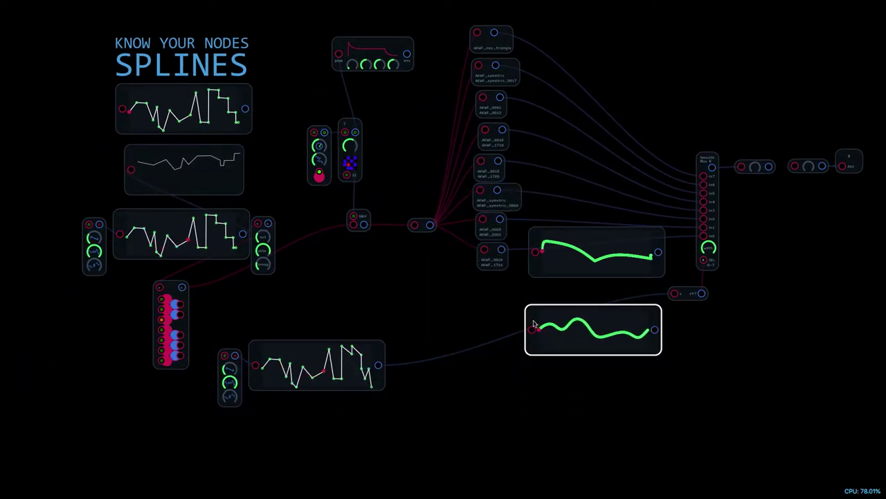
left_click_drag(533, 323, 538, 193)
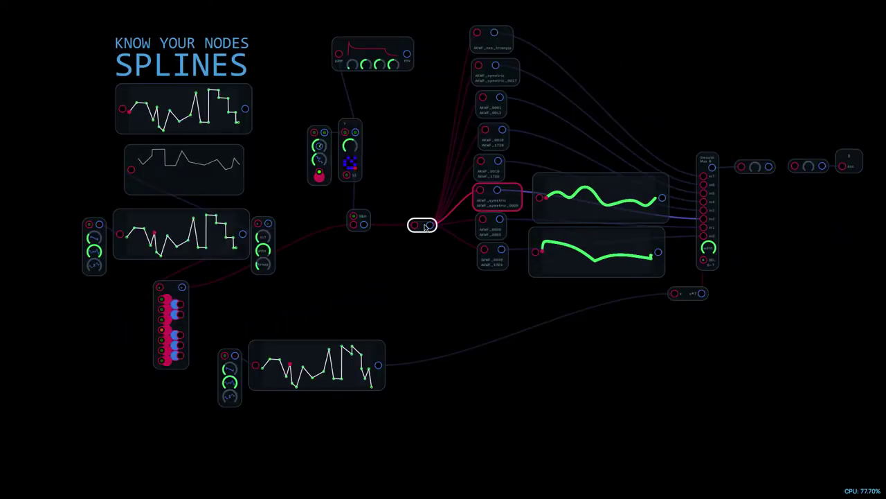
Copy one spline each from the AKWF_symetric_0009 and AKWF_1720 oscillators and stack them above the earlier copies
key("ctrl+v")
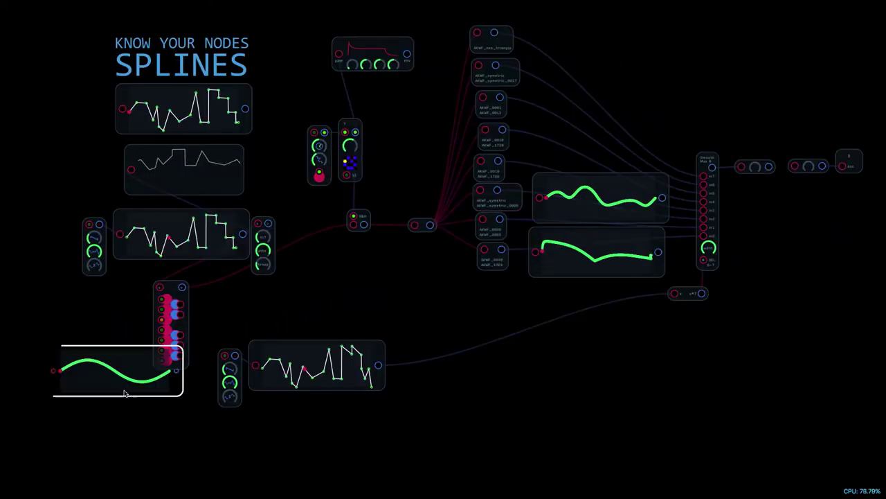
left_click_drag(124, 392, 542, 158)
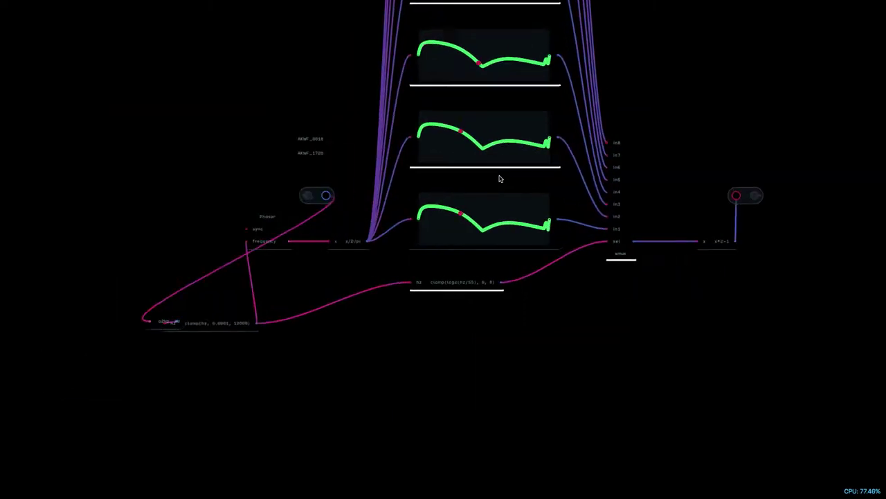
left_click(420, 242)
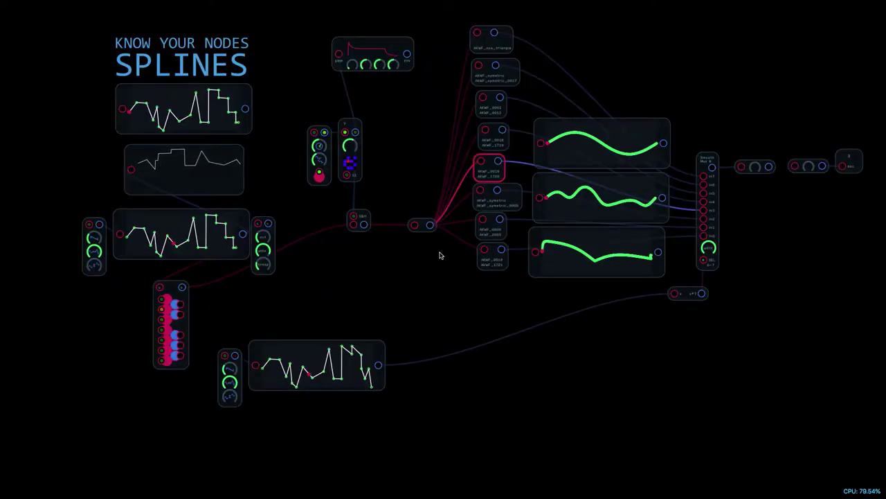
key("ctrl+v")
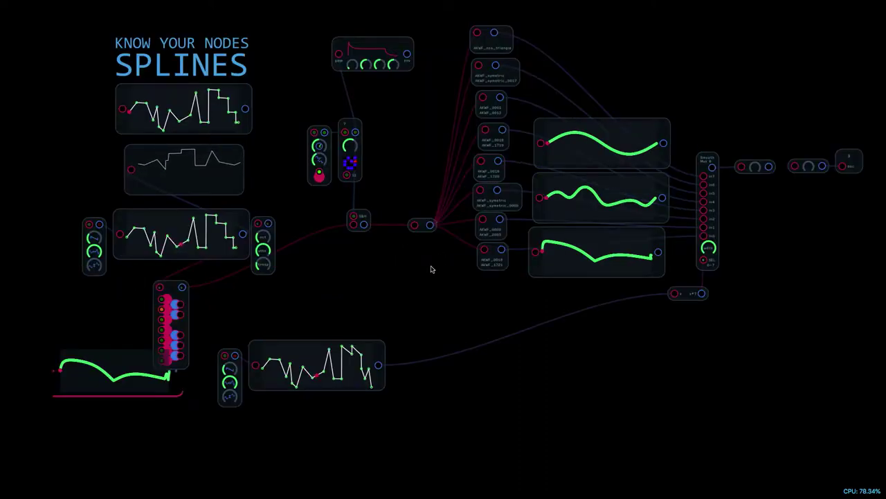
left_click_drag(53, 382, 544, 102)
Copy the lowest spline out of the AKWF_1719 oscillator and place it above the AKWF_1720 copy in the stack
left_click_drag(390, 263, 295, 383)
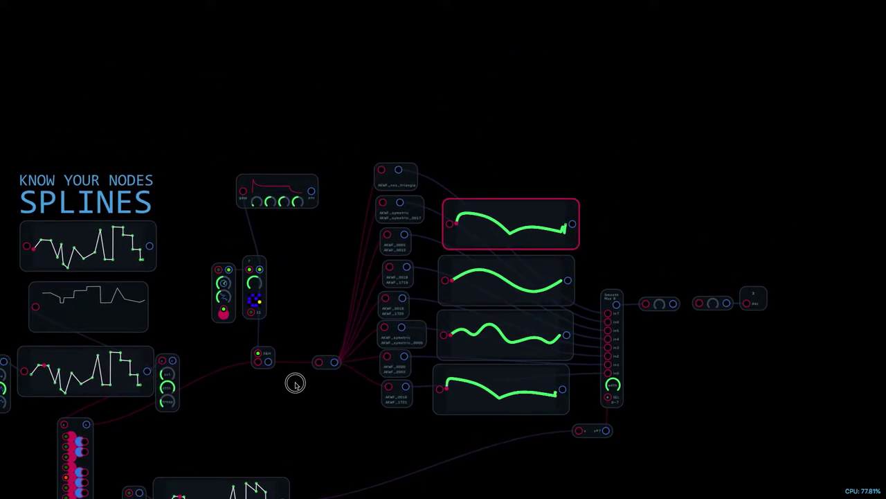
double_click(397, 313)
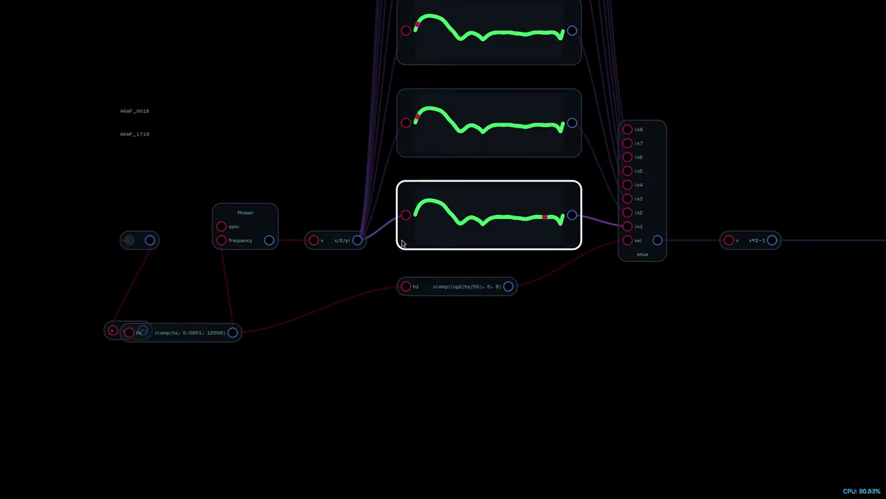
double_click(406, 251)
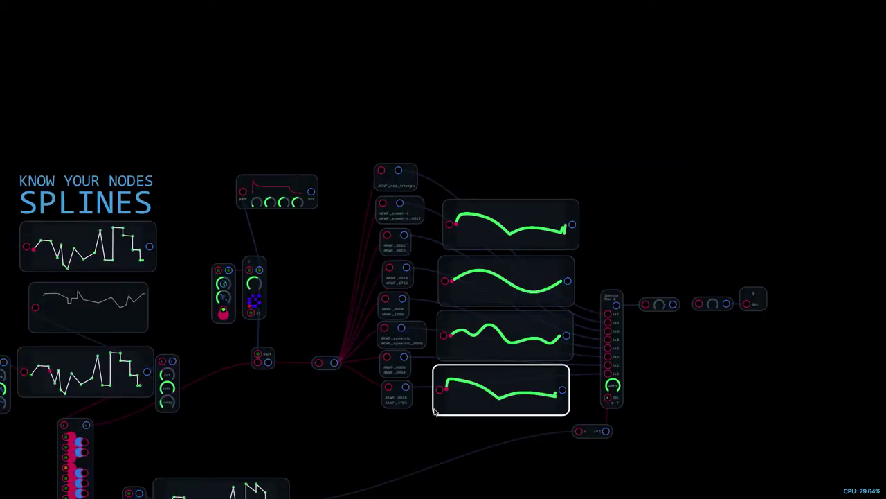
left_click(293, 427)
scroll(294, 426, "down", 3)
left_click_drag(161, 469, 634, 81)
Copy a spline out of the AKWF_0013 oscillator and add it above the AKWF_1719 copy
scroll(694, 41, "up", 1)
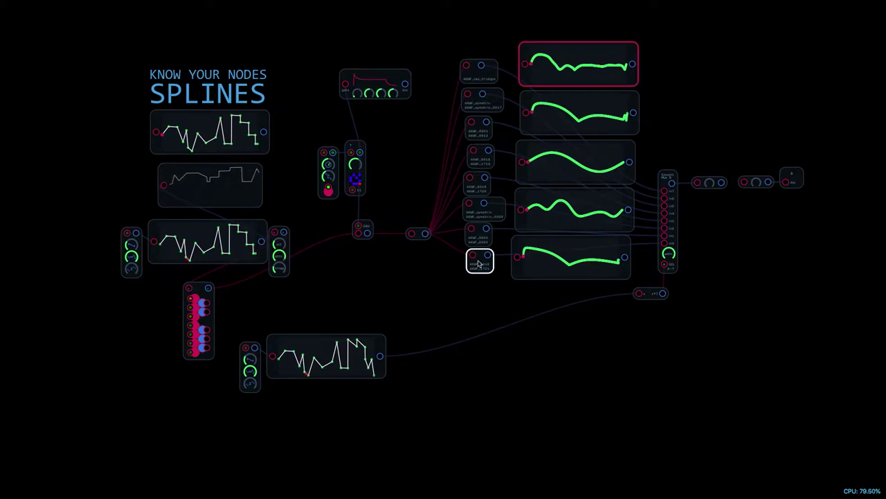
left_click(477, 131)
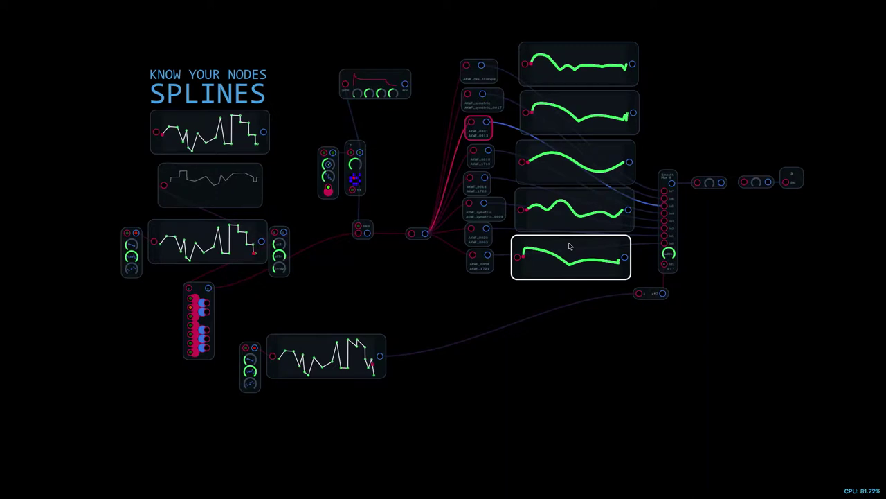
key("super+v")
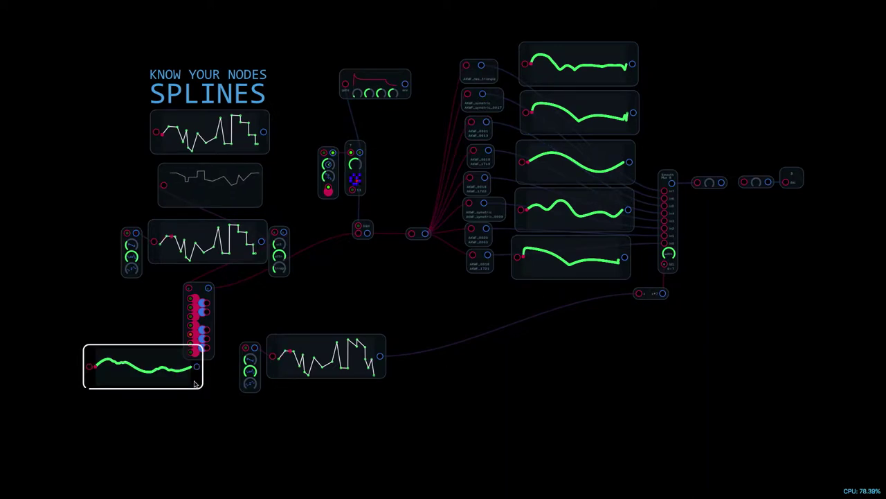
left_click_drag(196, 383, 633, 27)
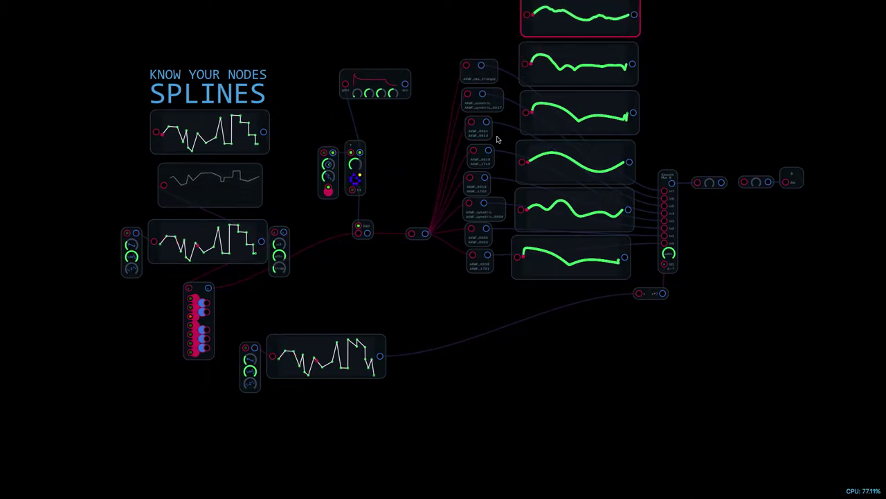
Copy one spline each from the AKWF_symetric_0017 and AKWF_nes_triangle oscillators and place them on top of the spline stack
double_click(491, 109)
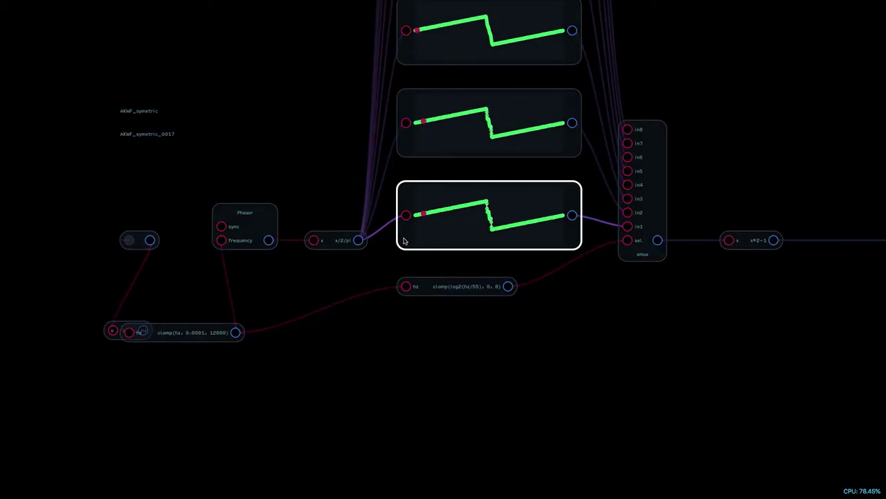
double_click(473, 271)
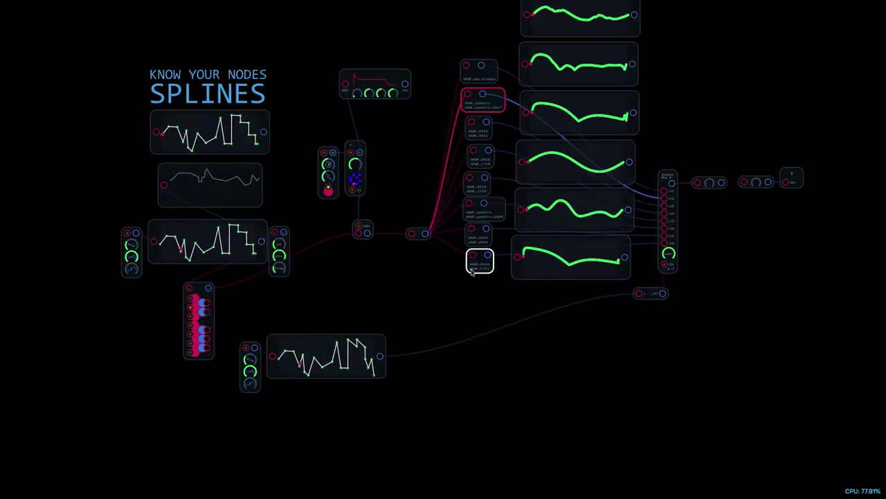
key("super+v")
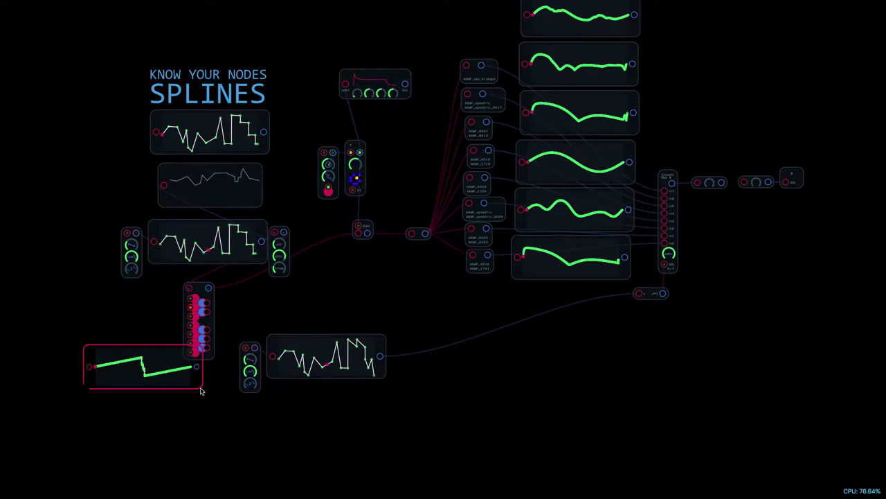
left_click_drag(202, 389, 586, 45)
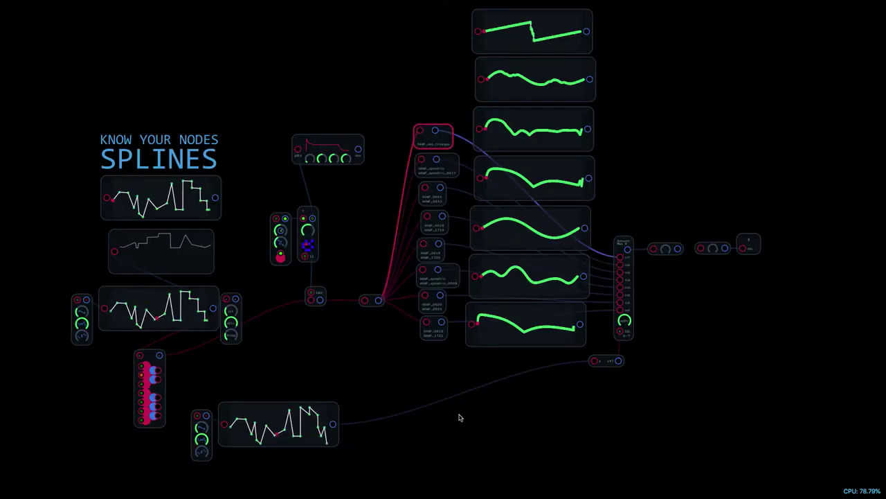
key("ctrl+v")
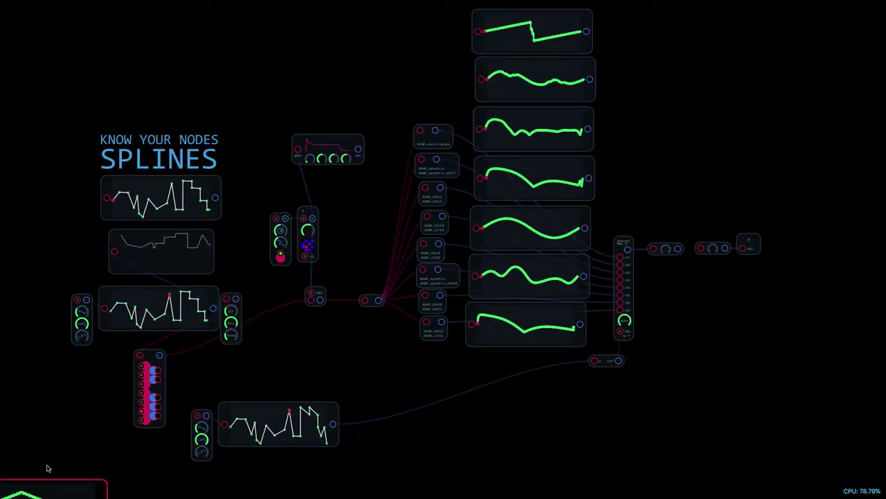
left_click_drag(87, 493, 552, 52)
Delete all eight original AKWF oscillator modules, leaving the copied splines in place
scroll(588, 17, "up", 3)
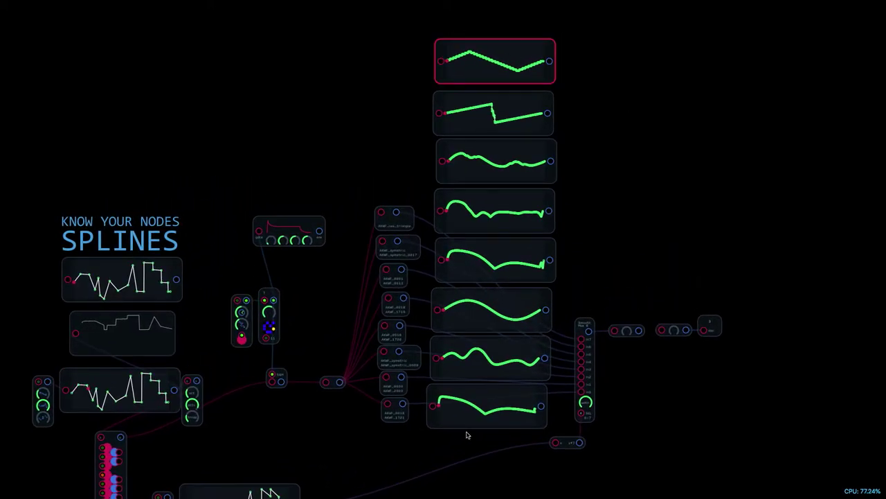
left_click(398, 216)
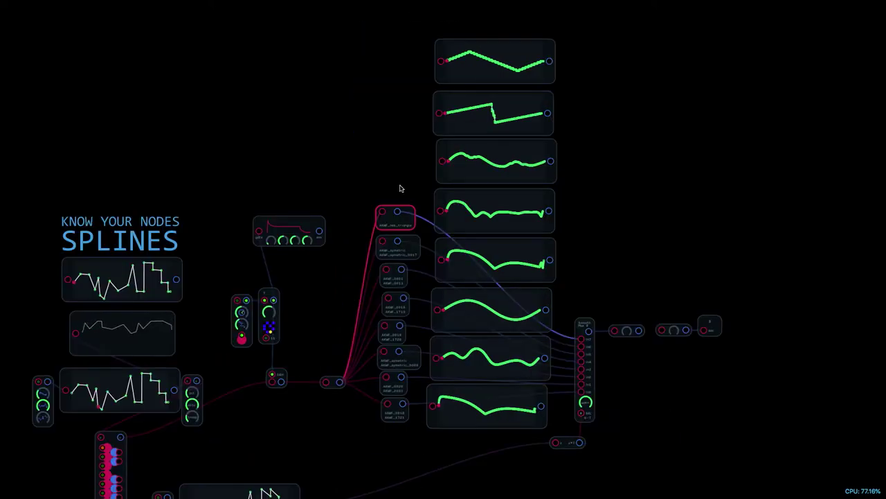
left_click_drag(399, 188, 378, 471)
key("Delete")
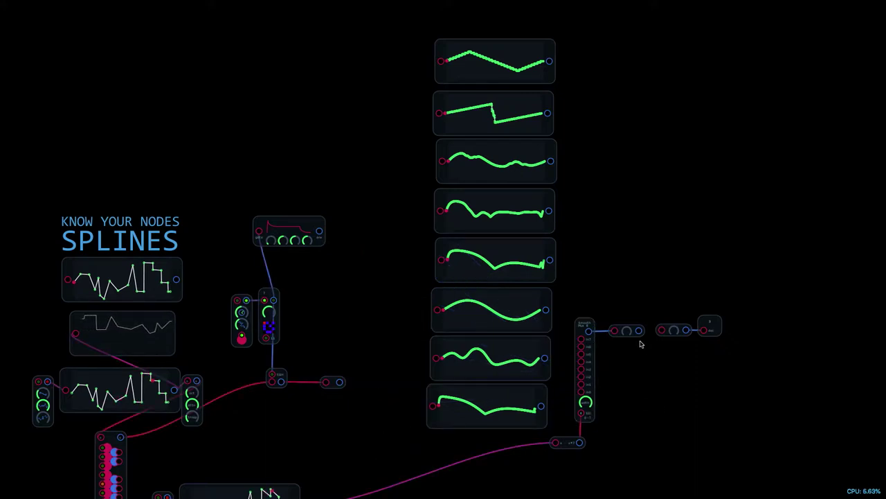
Move the two level nodes and the output node together farther away from the Smooth Mux 8
left_click(628, 321)
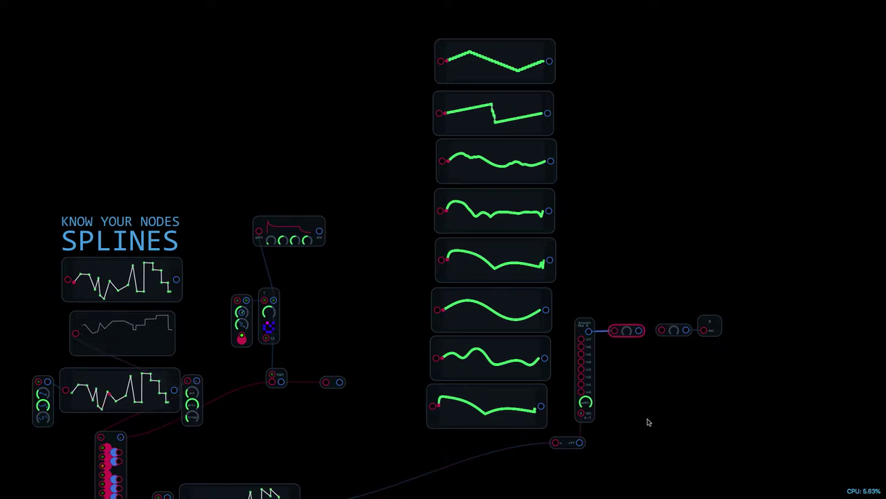
mouse_move(699, 300)
left_mouse_down()
mouse_move(627, 306)
mouse_move(681, 315)
left_mouse_up()
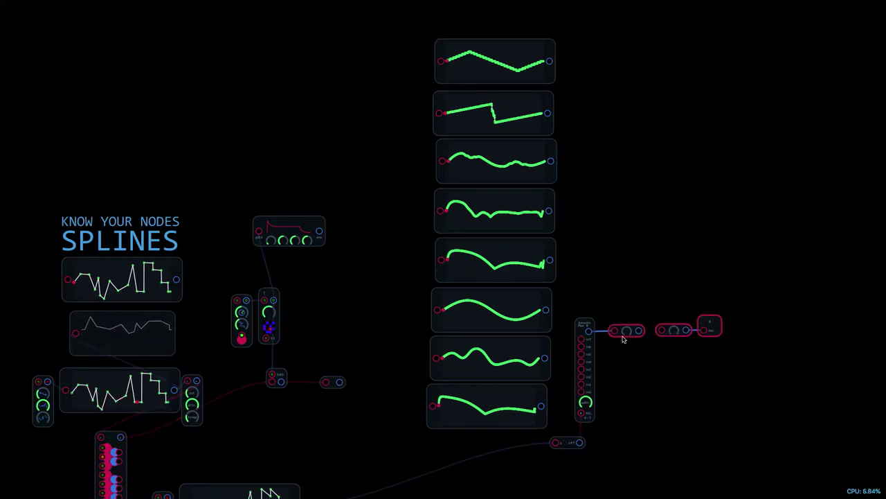
left_click_drag(623, 338, 717, 336)
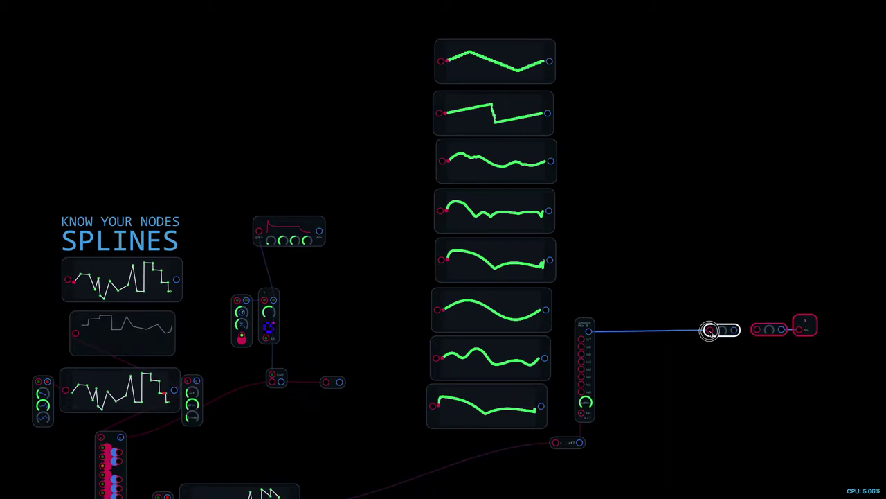
Insert a 2*x-1 expression node between the Smooth Mux 8 output and the first level node
double_click(710, 331)
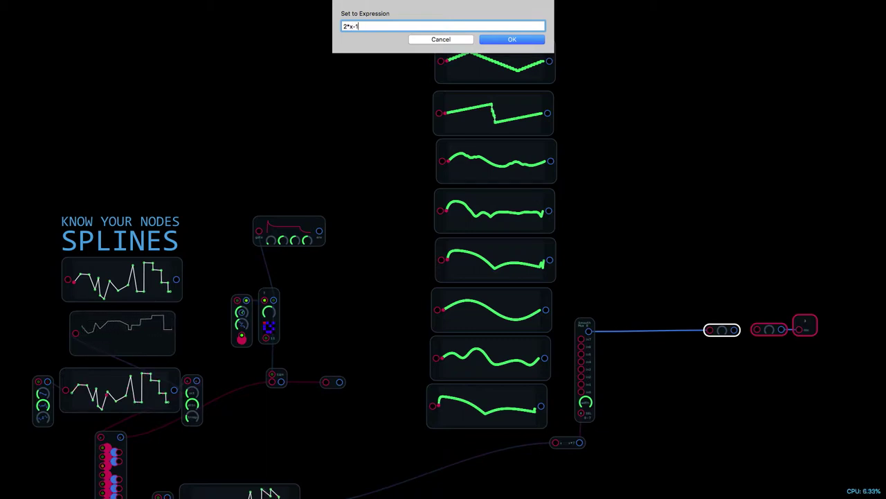
key("Return")
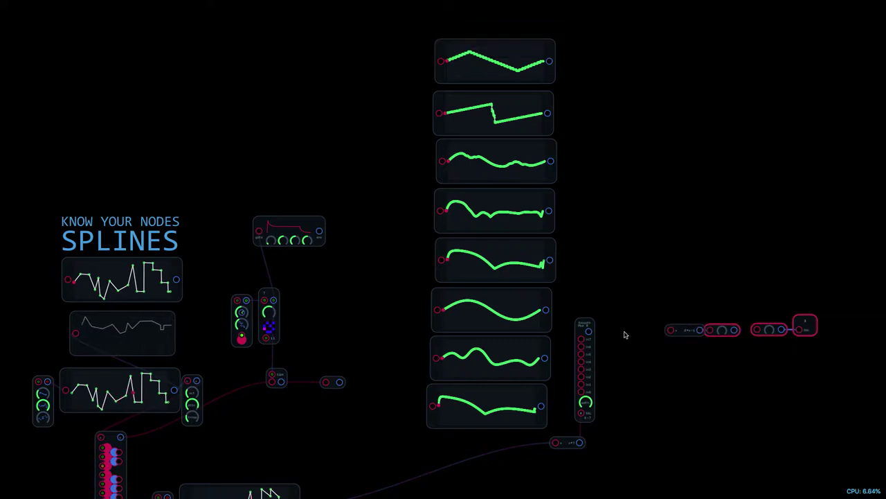
left_click_drag(588, 332, 629, 331)
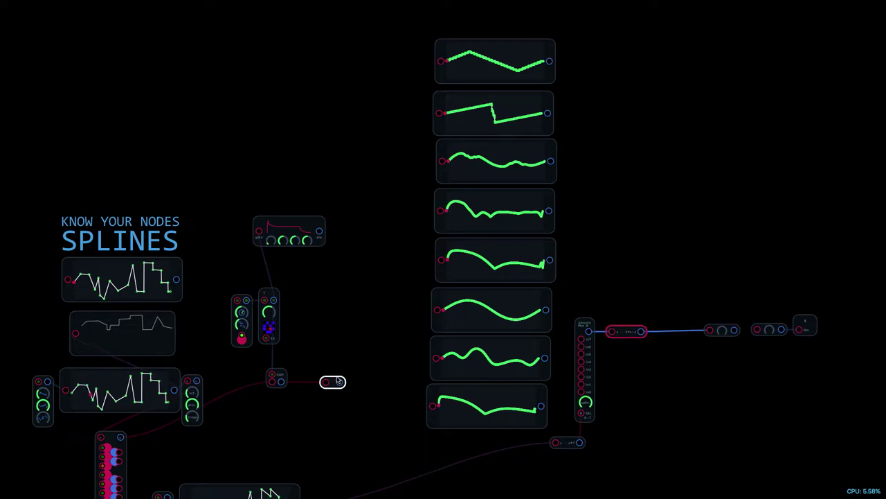
Connect the output of the pass-through node after the S&H to the inputs of all eight splines
left_click_drag(338, 381, 434, 406)
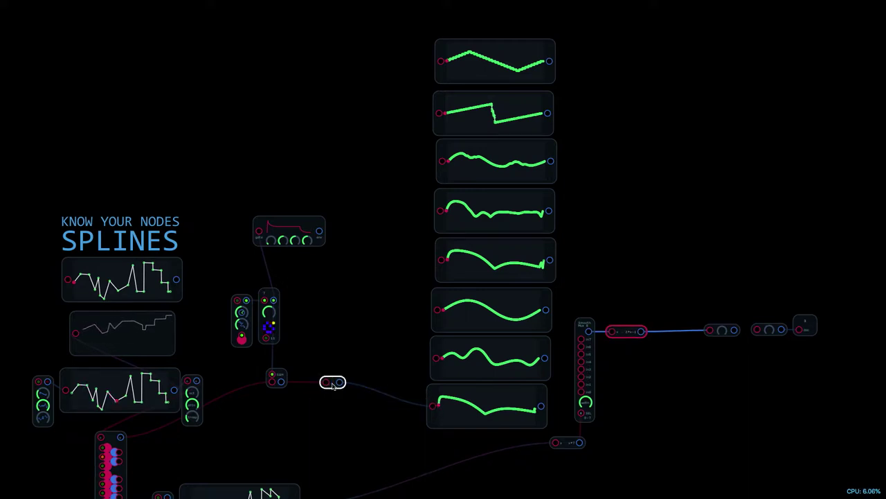
left_click_drag(339, 381, 436, 358)
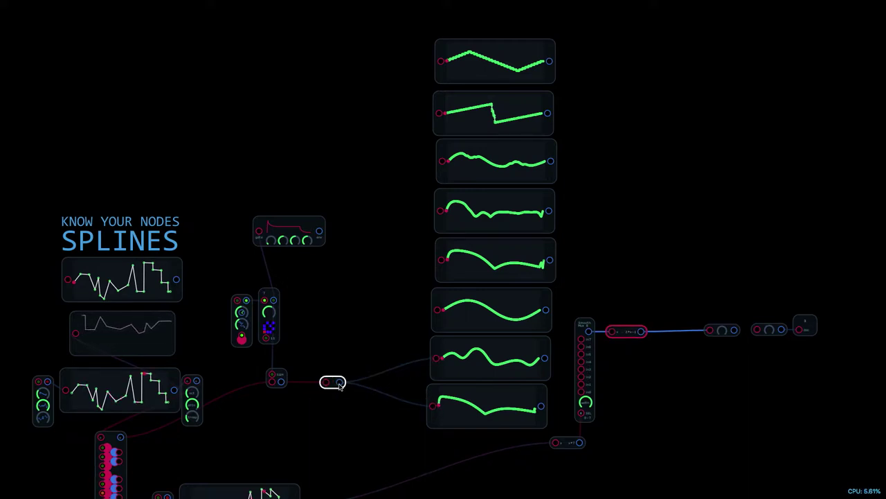
left_click_drag(340, 382, 432, 313)
left_click_drag(340, 382, 440, 260)
left_click_drag(339, 382, 443, 162)
left_click_drag(340, 383, 439, 113)
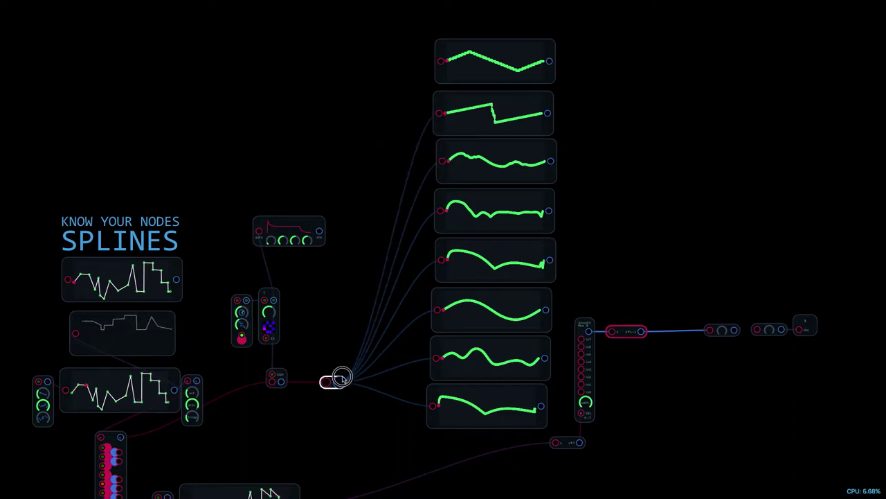
left_click_drag(341, 378, 439, 63)
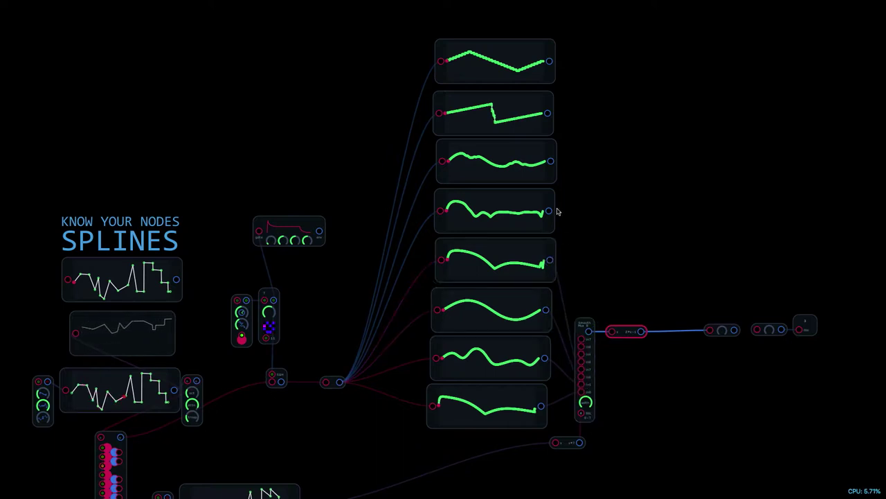
Wire the remaining spline outputs into separate Smooth Mux 8 inputs and keep the mux beside the spline stack
left_click_drag(547, 214, 579, 356)
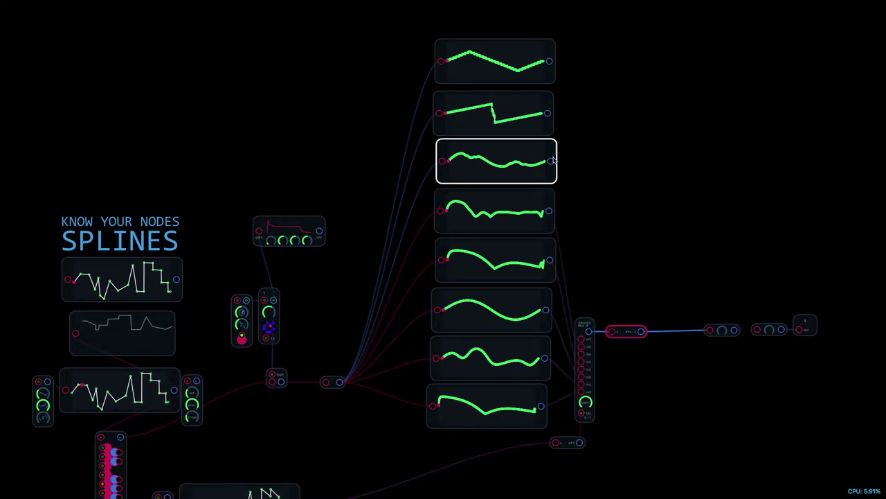
left_click_drag(553, 161, 585, 338)
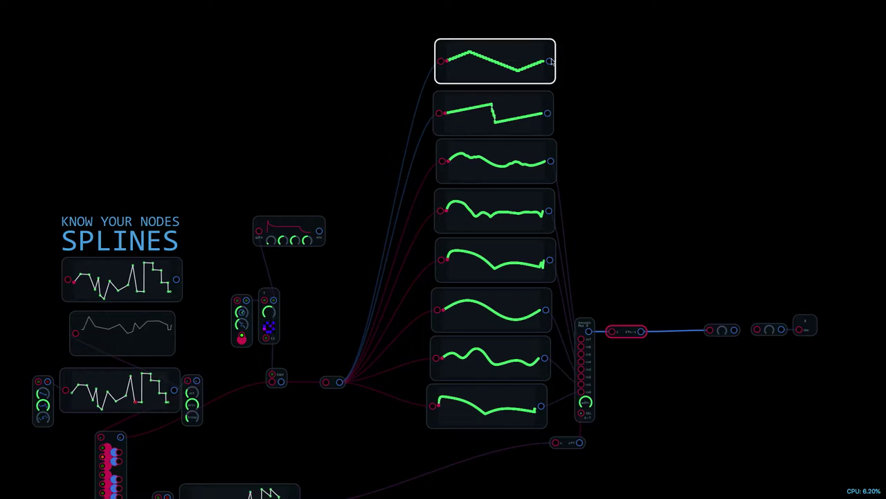
left_click_drag(550, 61, 587, 324)
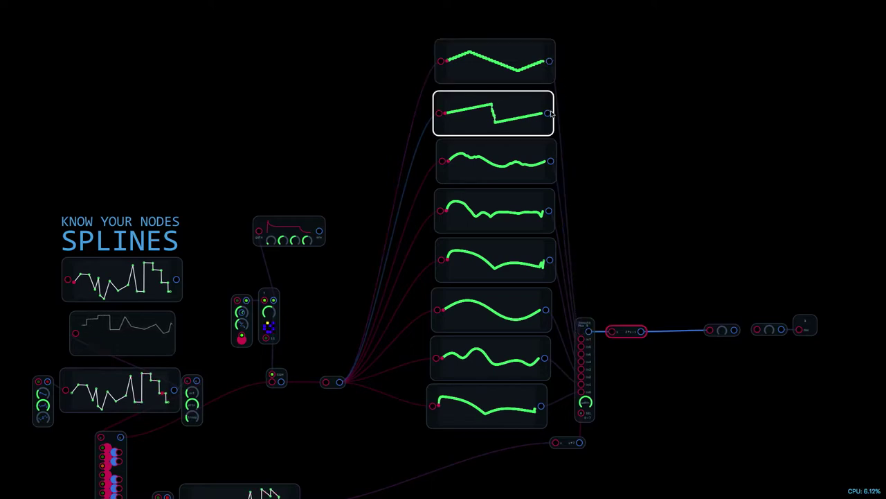
left_click_drag(553, 184, 808, 225)
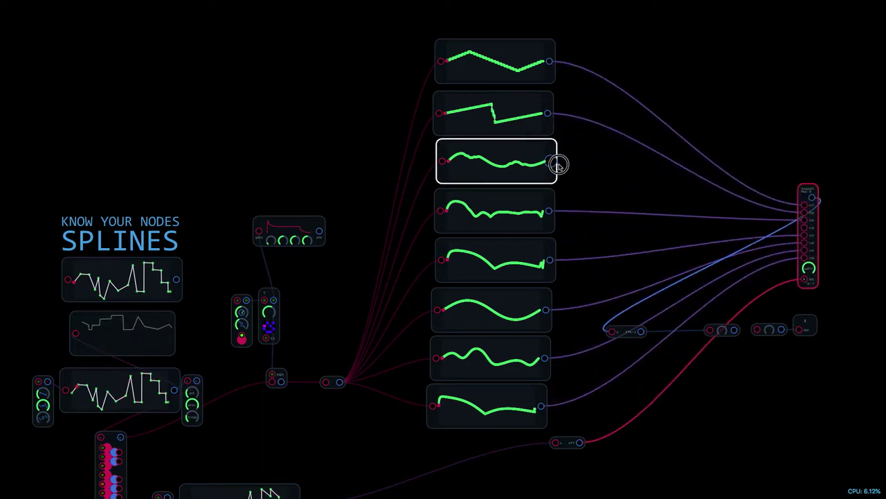
left_click_drag(558, 165, 804, 220)
left_click_drag(554, 212, 591, 371)
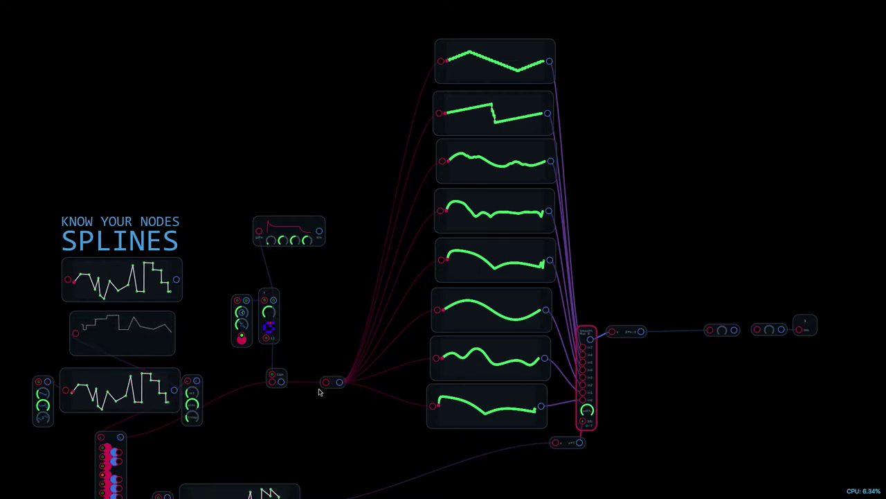
Move the pass-through node closer to the splines and add a Phasor node below its incoming cable
left_click_drag(331, 390, 368, 389)
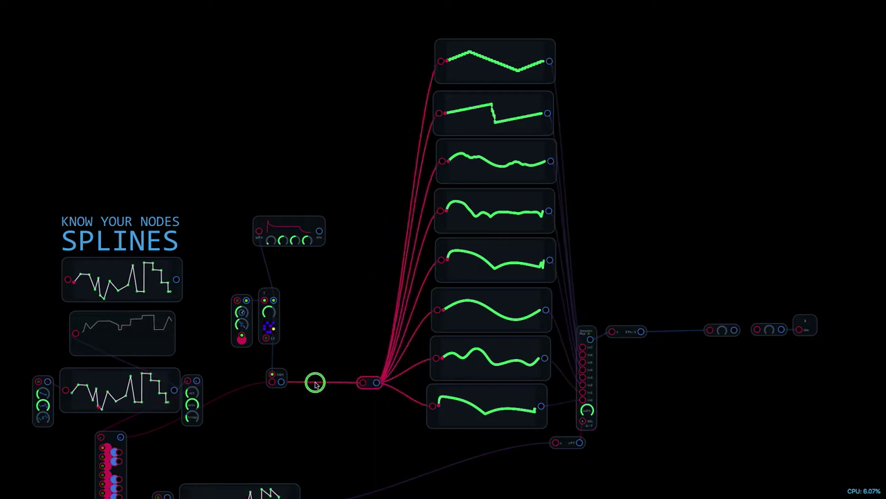
right_click(315, 383)
mouse_move(316, 383)
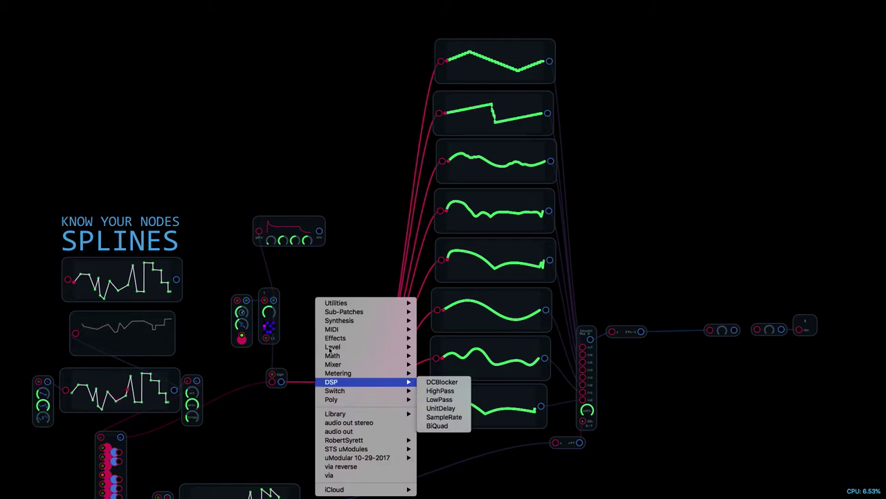
mouse_move(339, 321)
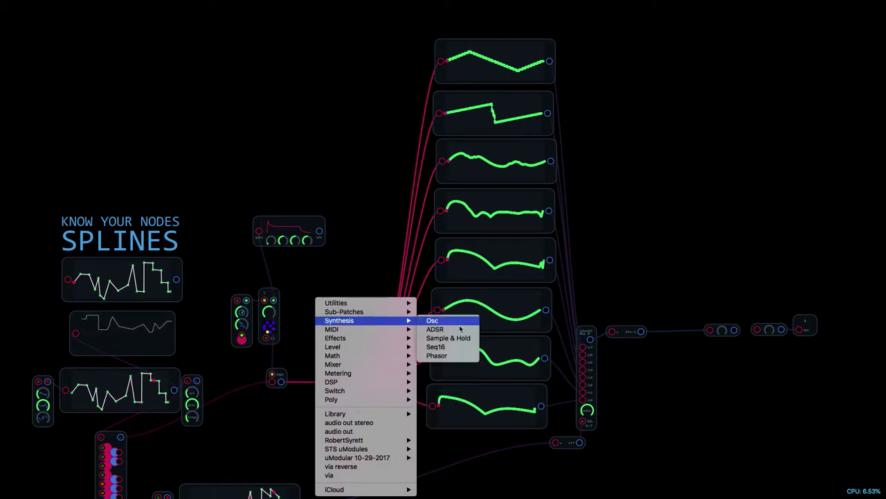
left_click(435, 355)
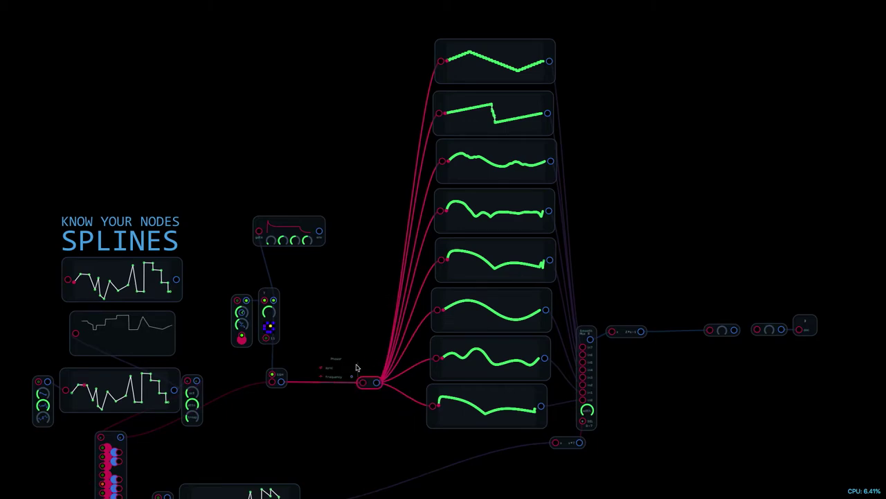
left_click_drag(349, 370, 335, 432)
scroll(333, 439, "down", 2)
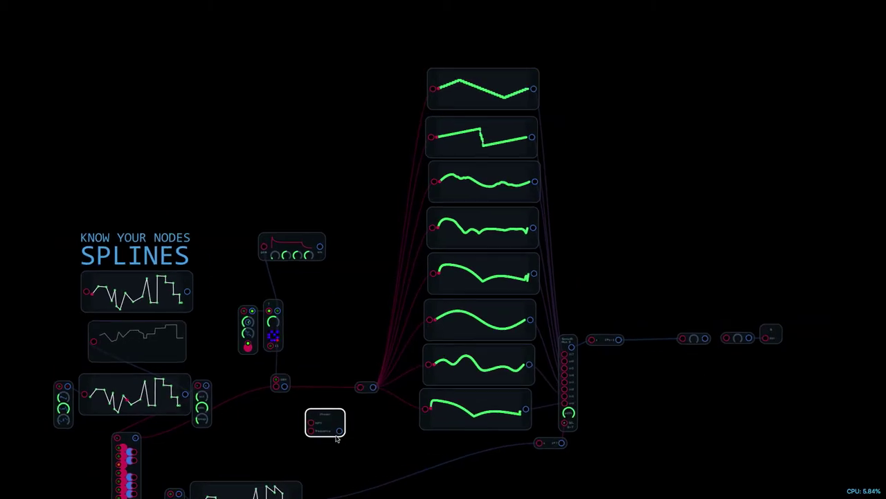
Wire the Phasor between the S&H and the pass-through node, with exp2(o)*440 feeding its frequency and x/2/pi on its output
scroll(333, 440, "up", 5)
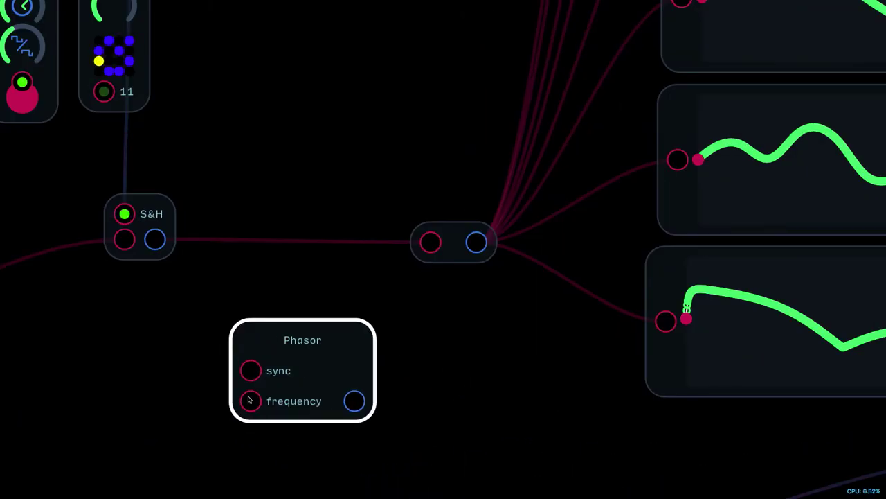
double_click(251, 371)
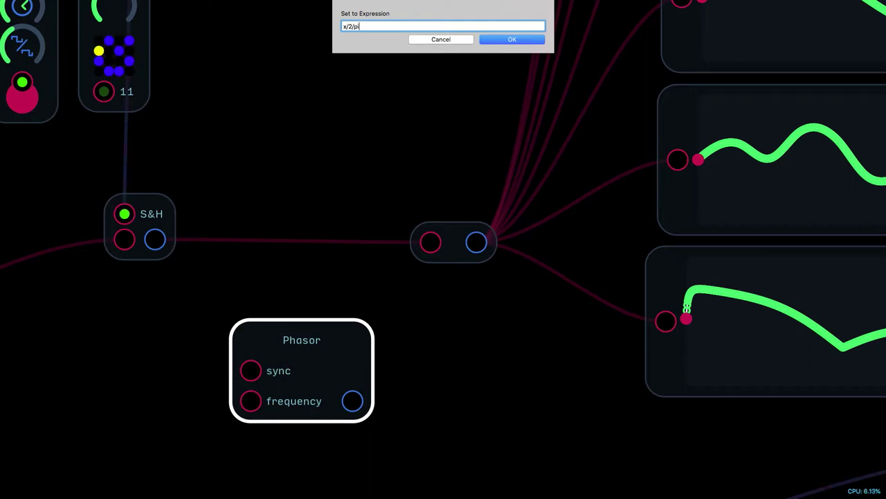
key("Return")
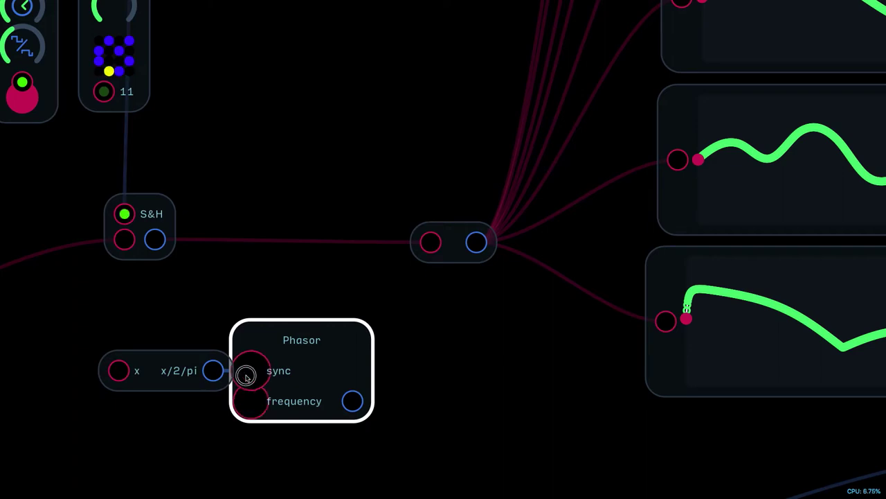
left_click_drag(159, 381, 439, 407)
double_click(252, 401)
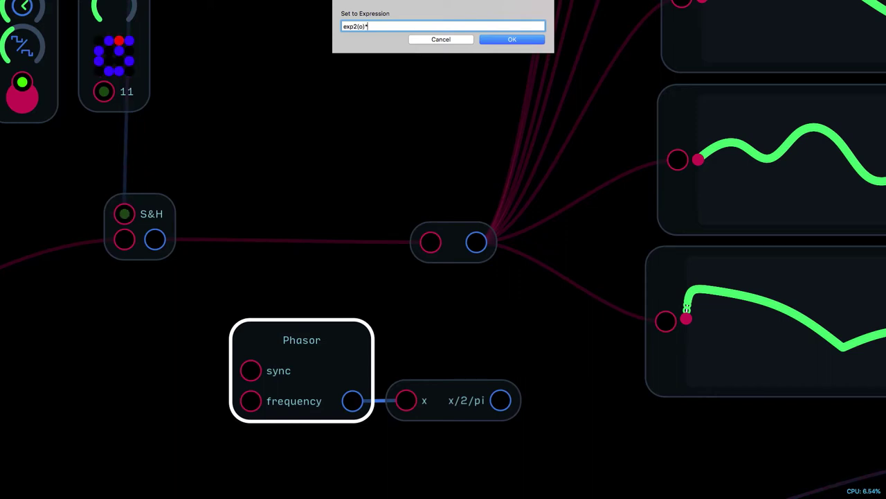
key("Return")
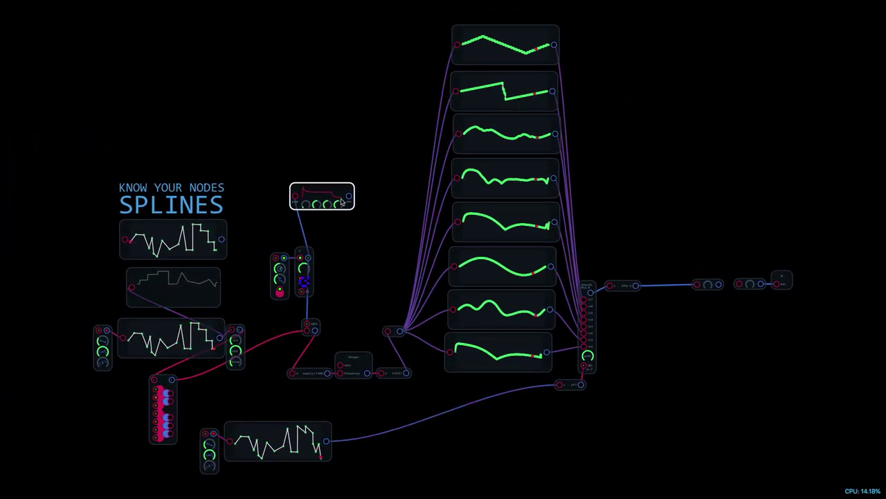
Connect the envelope's output to the first level node and adjust the level knob before the output
left_click_drag(350, 199, 718, 285)
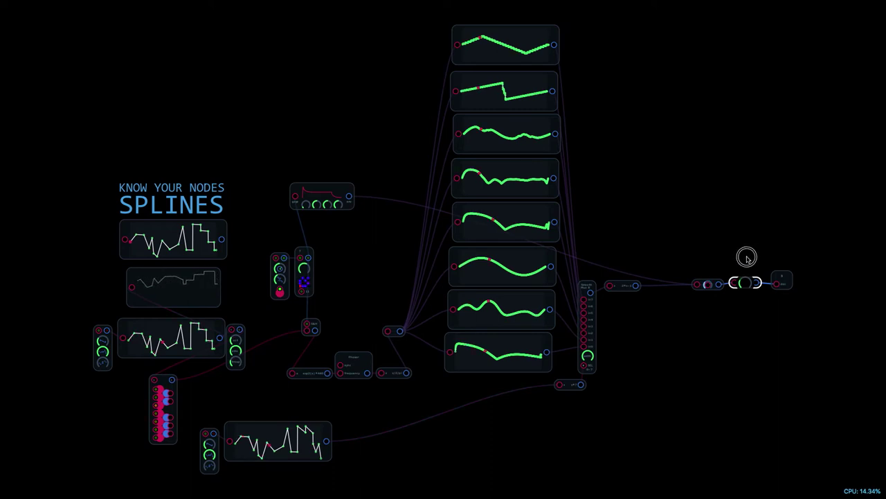
left_click(746, 283)
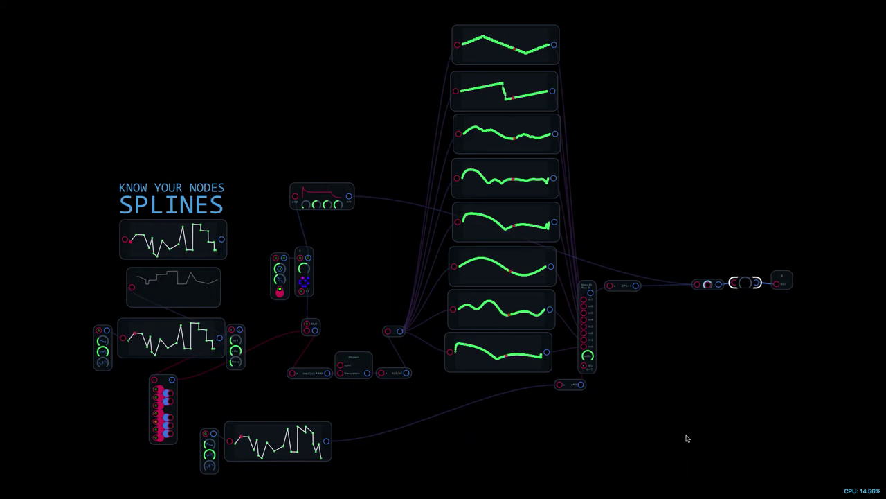
Group the splines, Smooth Mux 8, Phasor, pass-through node and expression nodes into one module
mouse_move(668, 167)
left_mouse_down()
mouse_move(666, 229)
mouse_move(443, 421)
mouse_move(301, 396)
mouse_move(298, 377)
mouse_move(401, 166)
mouse_move(439, 8)
mouse_move(566, 7)
mouse_move(666, 249)
left_mouse_up()
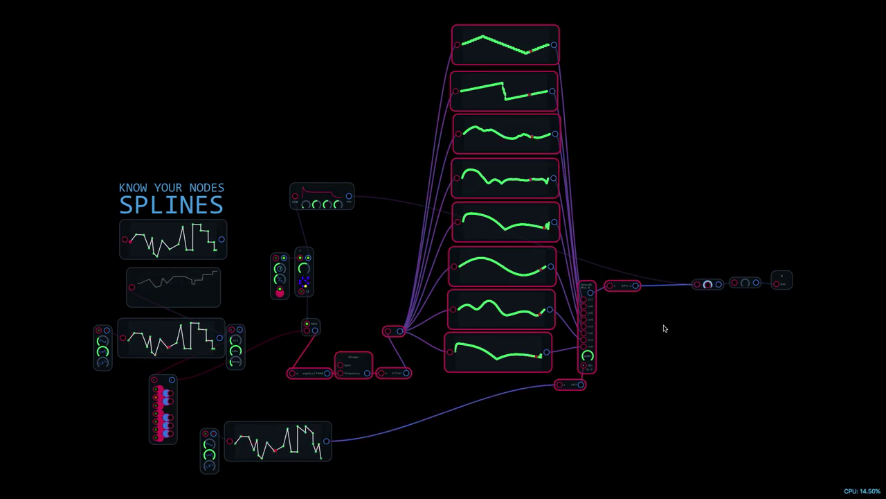
right_click(549, 362)
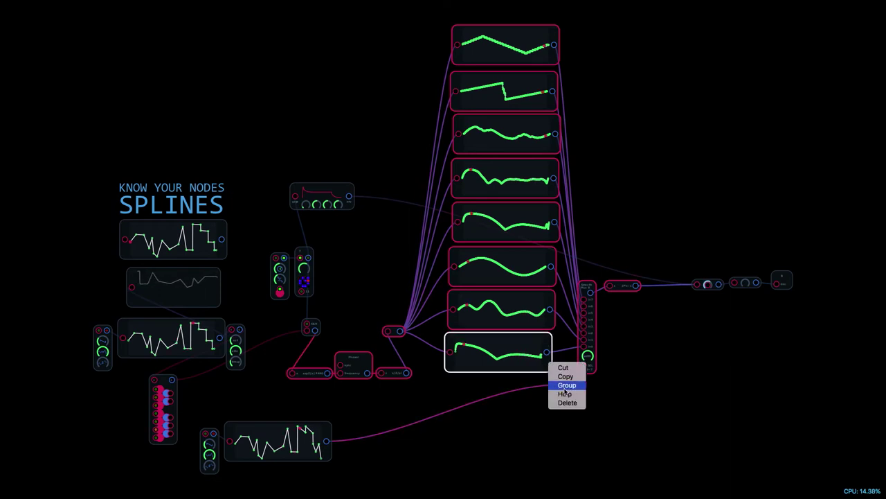
left_click(565, 386)
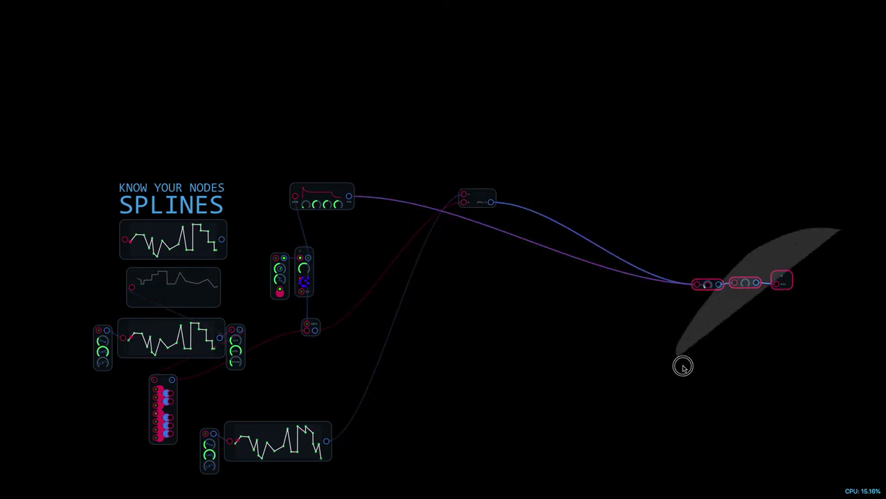
Move the level nodes, the output node and the new group module closer to the sequencing nodes
left_click(710, 284)
mouse_move(716, 285)
left_mouse_down()
mouse_move(558, 196)
mouse_move(538, 206)
left_mouse_up()
mouse_move(491, 170)
left_mouse_down()
mouse_move(451, 184)
mouse_move(485, 204)
mouse_move(398, 371)
left_mouse_up()
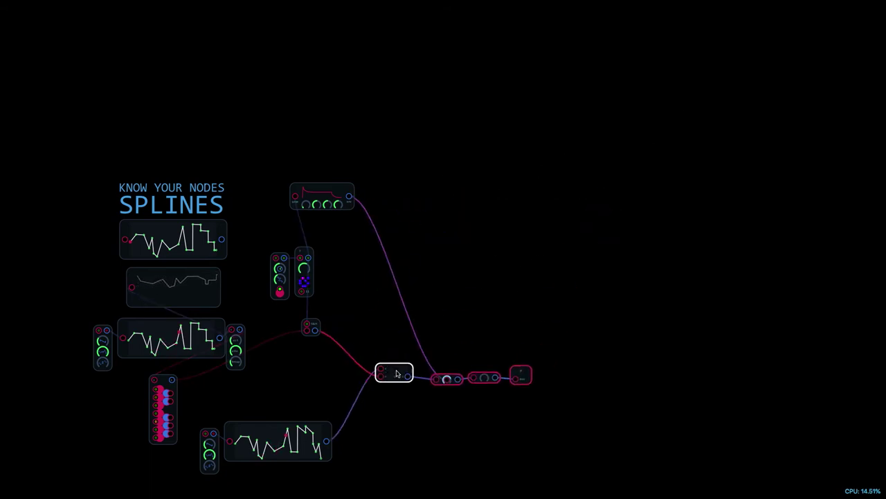
Open the new group and align its pitch input node with the exp2(o)*440 expression
scroll(401, 416, "up", 5)
left_click(395, 239)
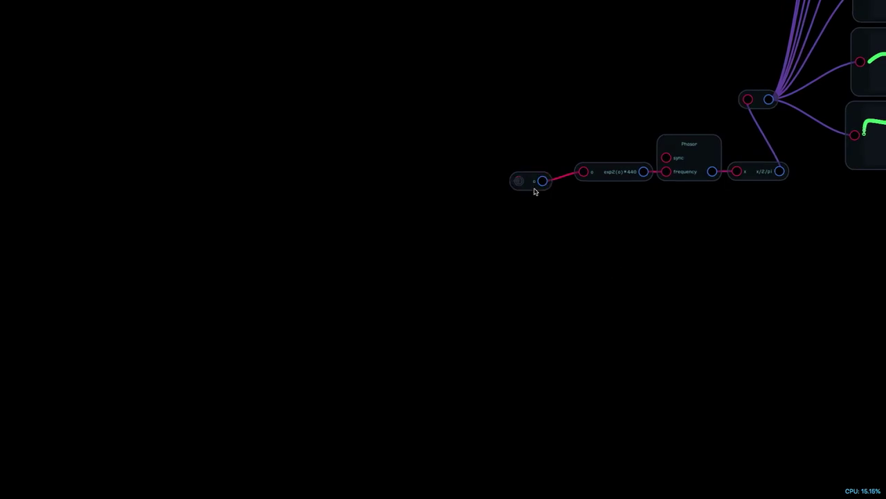
left_click_drag(534, 189, 532, 175)
right_click(533, 174)
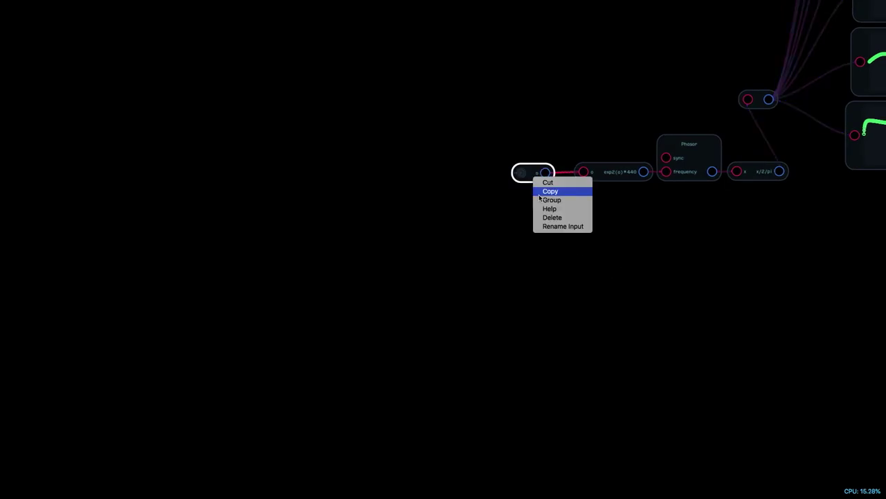
left_click(495, 272)
double_click(495, 272)
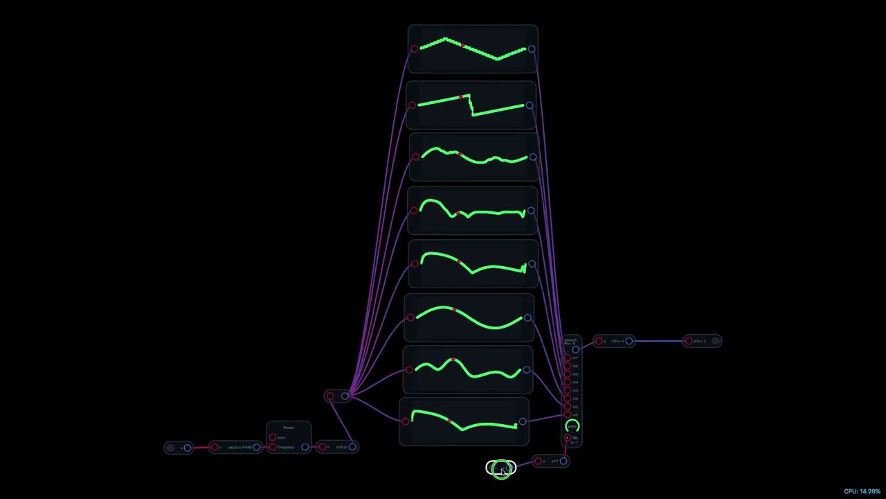
Rename the group's input that feeds the Smooth Mux 8 selector as sweep
right_click(503, 470)
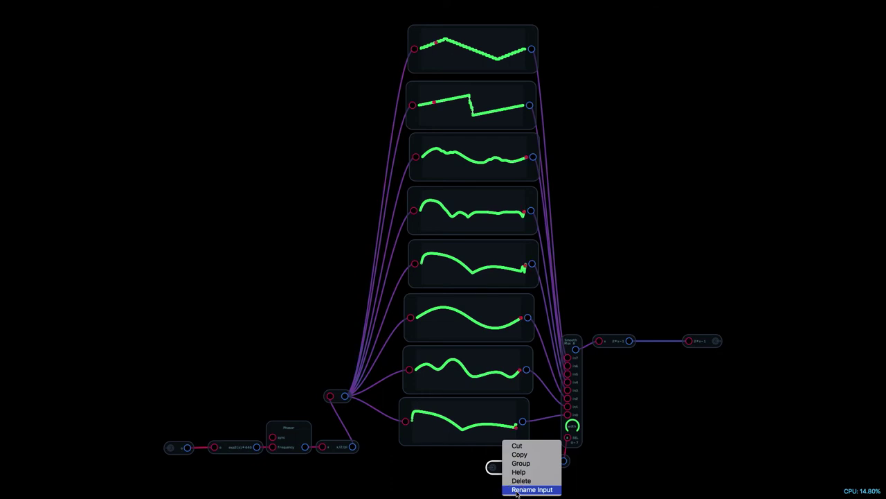
left_click(516, 490)
type("swee")
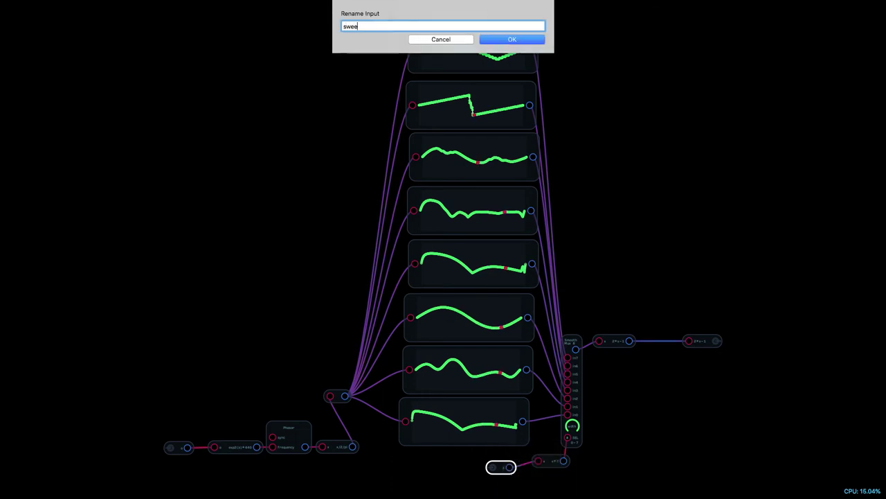
type("p")
key("Return")
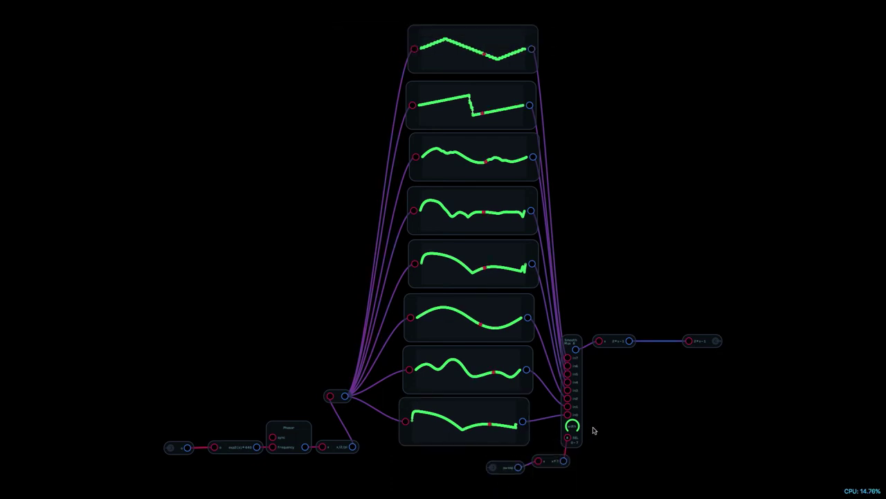
Add a clamped knob beside the Smooth Mux 8 and connect its output to the mux's width control
right_click(632, 434)
mouse_move(692, 311)
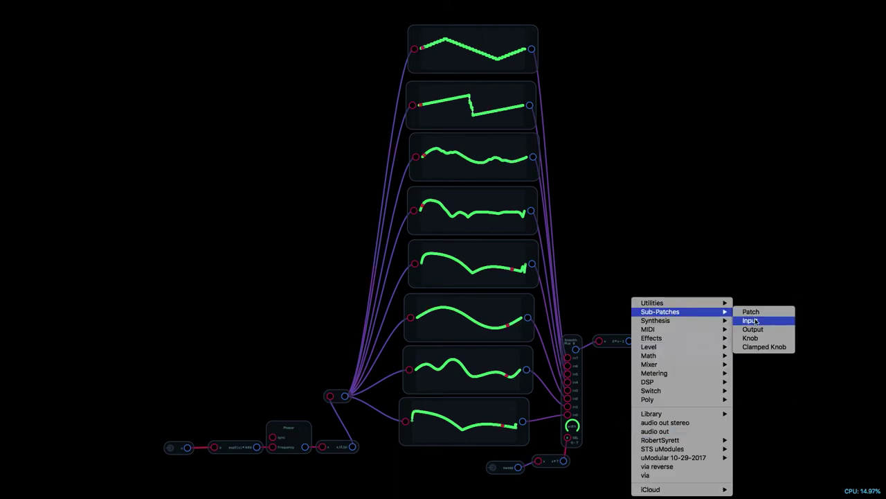
left_click(773, 347)
right_click(632, 434)
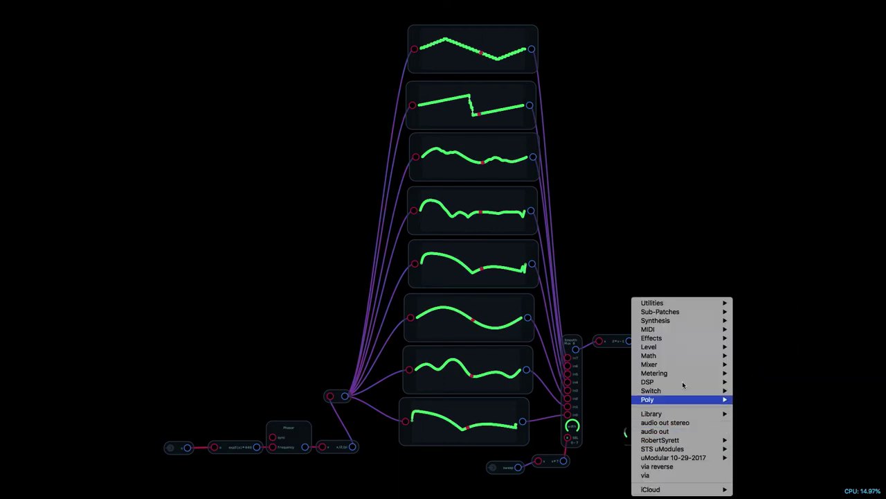
mouse_move(703, 308)
left_click(609, 263)
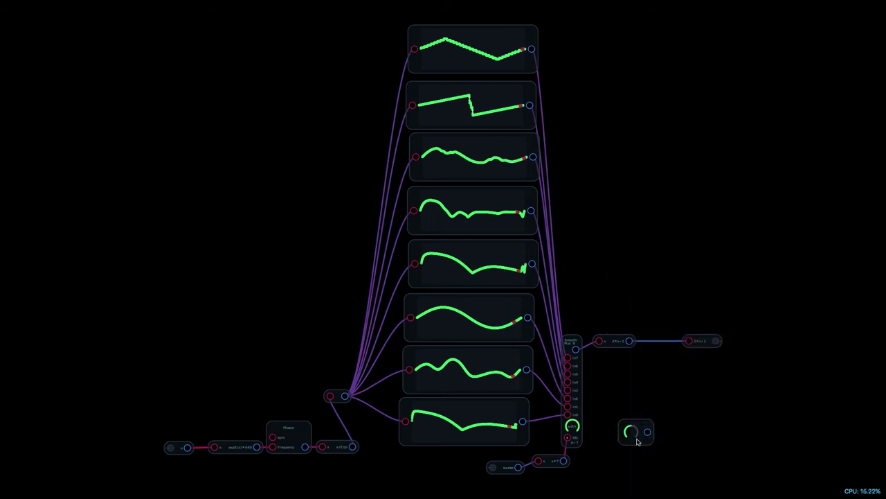
left_click_drag(648, 432, 572, 426)
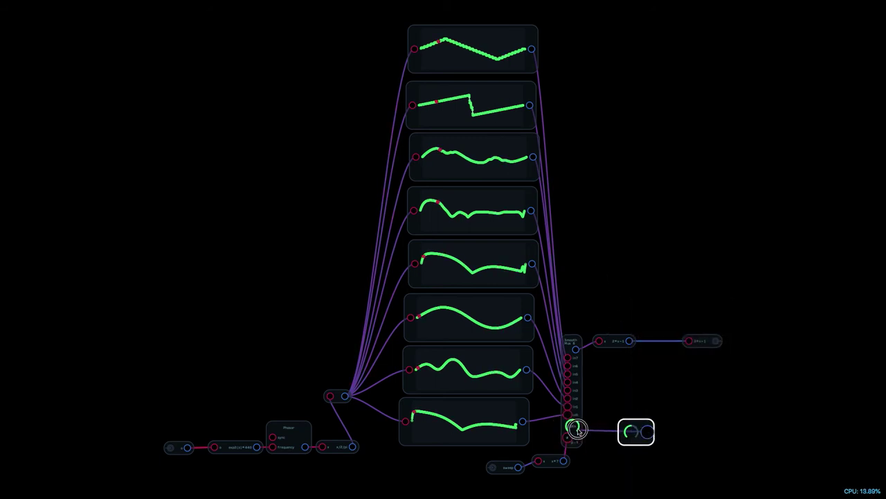
right_click(641, 436)
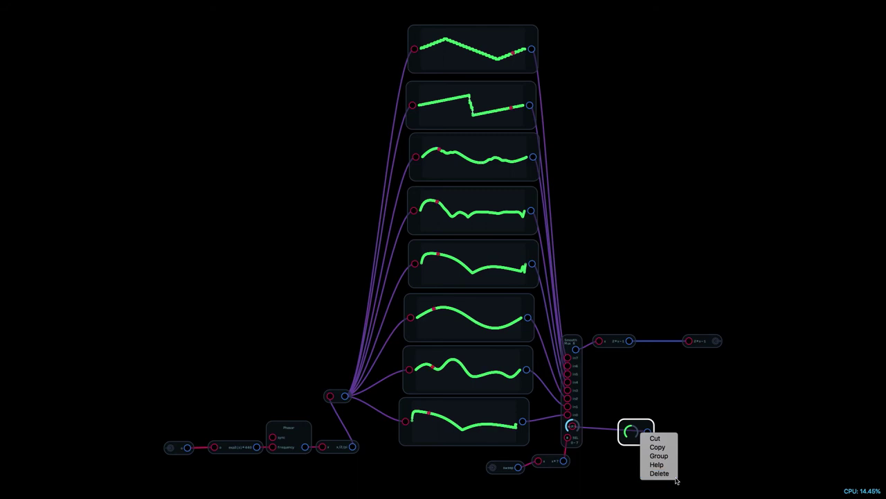
left_click(774, 451)
Add a text node below the clamped knob, expose it, and change its text to width
right_click(620, 466)
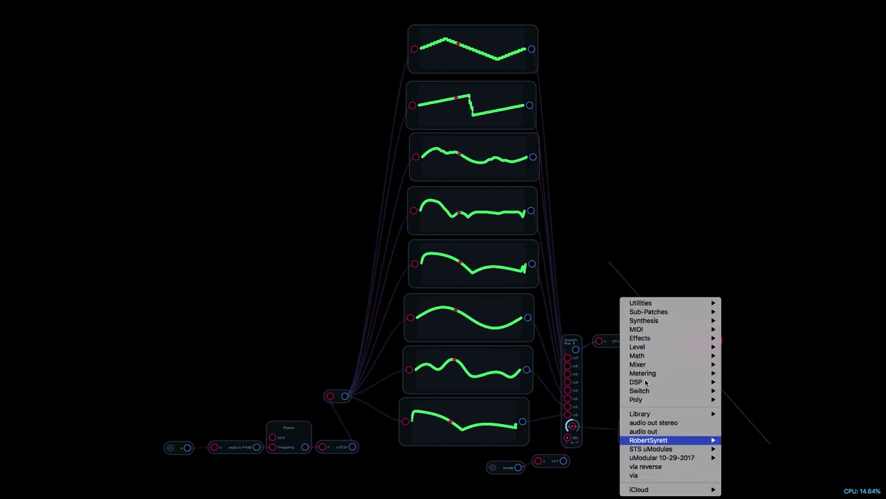
mouse_move(654, 302)
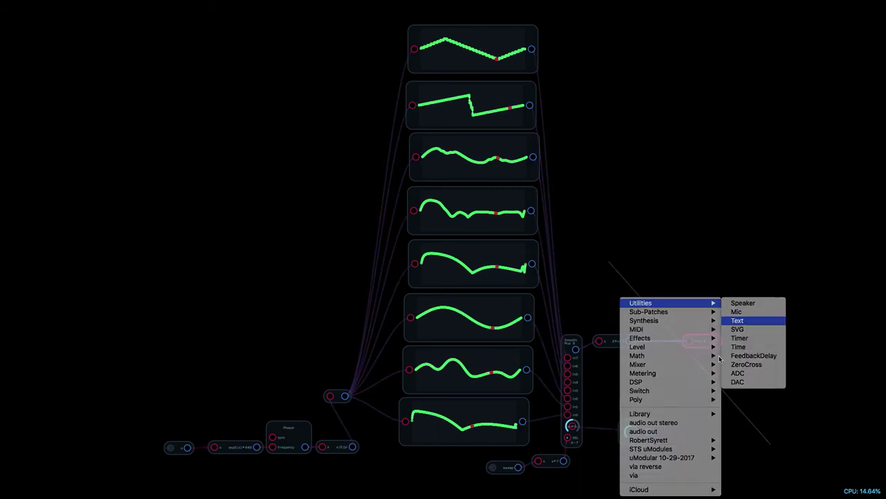
left_click(761, 322)
right_click(625, 467)
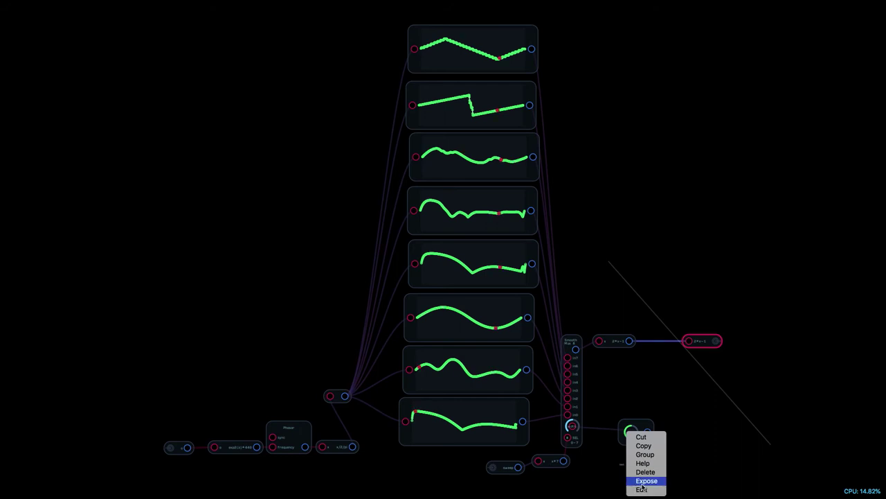
left_click(623, 471)
right_click(623, 470)
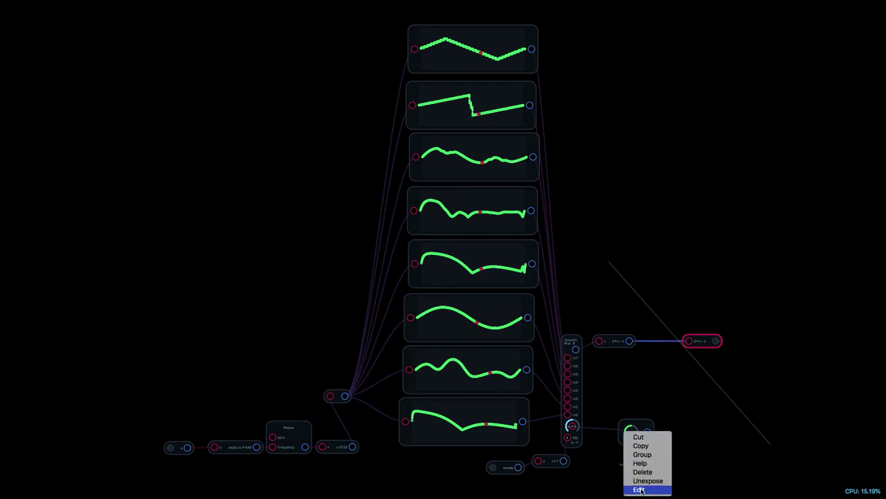
left_click(651, 491)
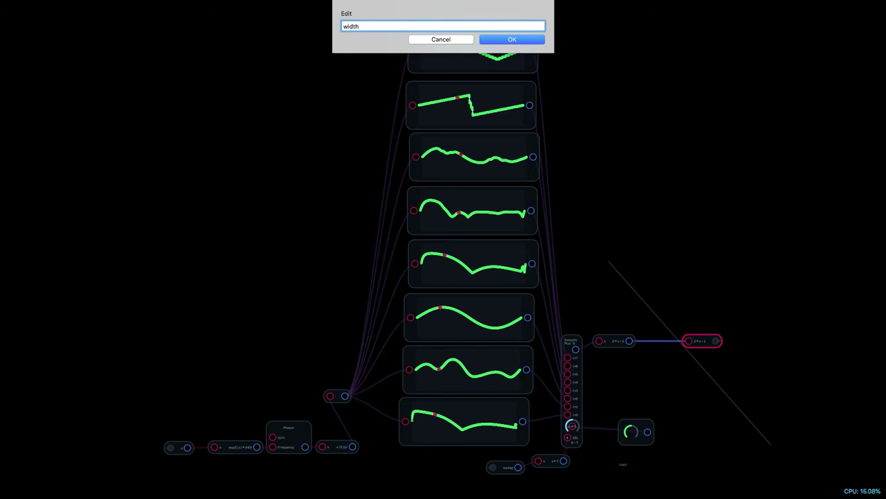
key("Return")
Move the clamped knob slightly closer to the Smooth Mux 8 and return to the parent patch
left_click_drag(643, 442, 632, 439)
double_click(643, 441)
Reopen the group and clear the name of its 2*x-1 output
left_click(402, 269)
double_click(410, 270)
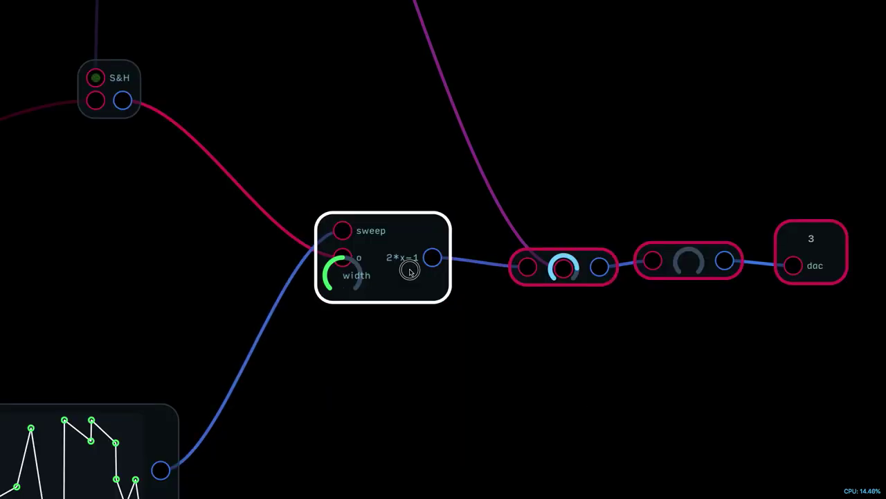
right_click(709, 341)
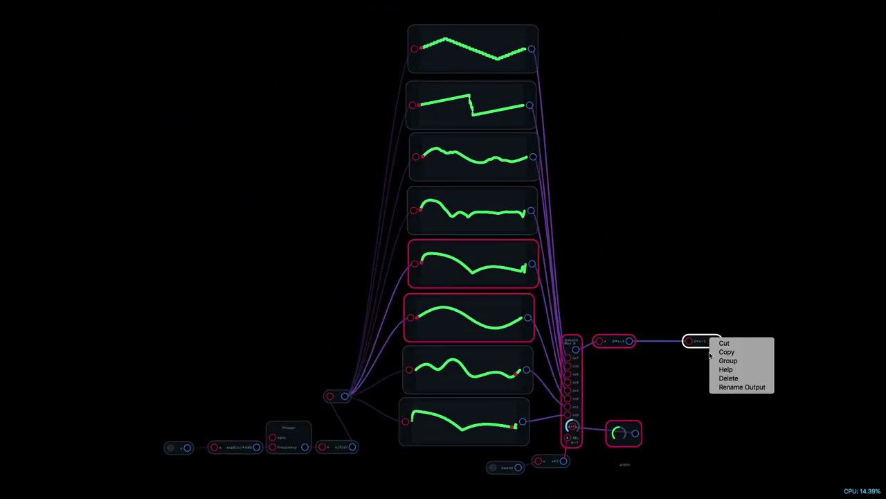
left_click(724, 387)
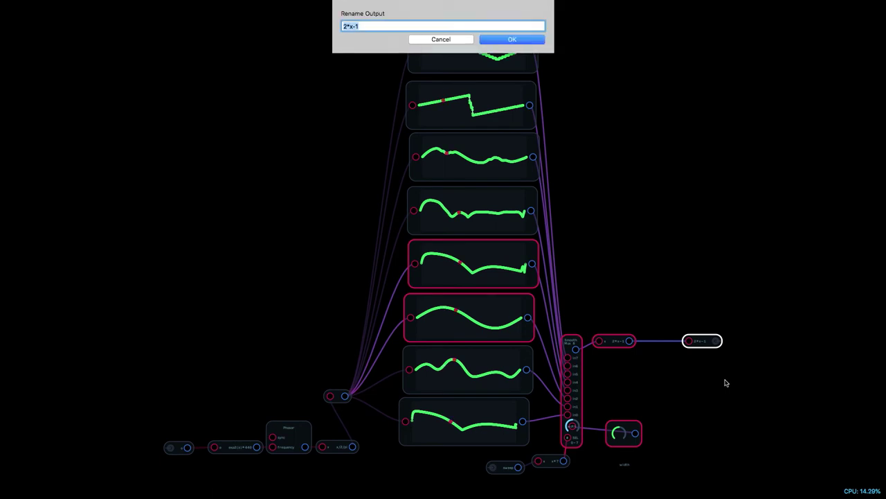
key("Return")
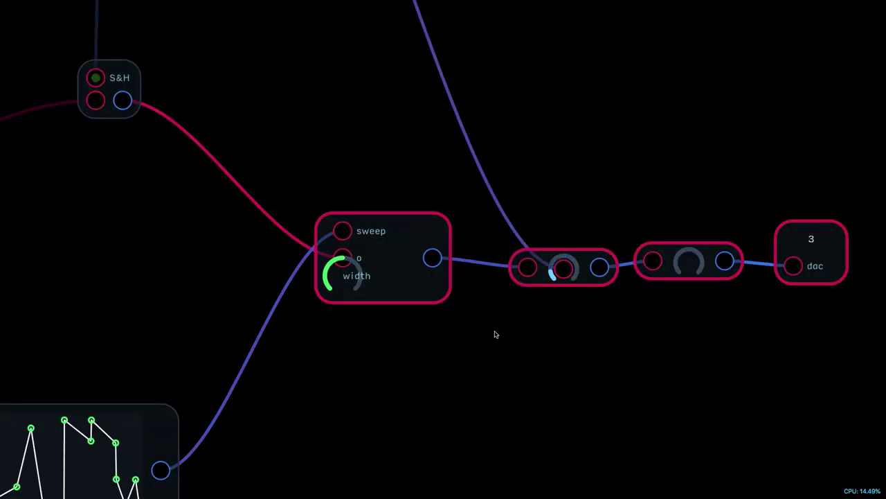
Edit the group module's interface, placing the knob below the input ports with the width label centred on it
left_click(391, 289)
right_click(399, 283)
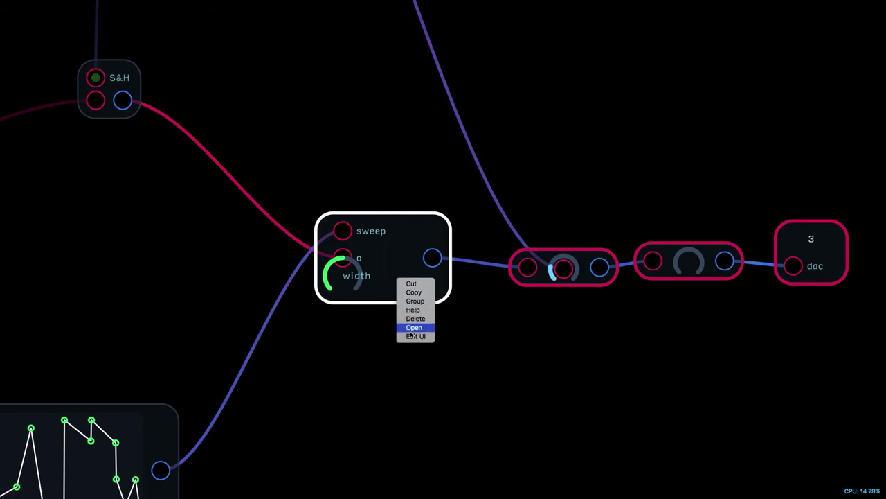
left_click_drag(336, 281, 374, 321)
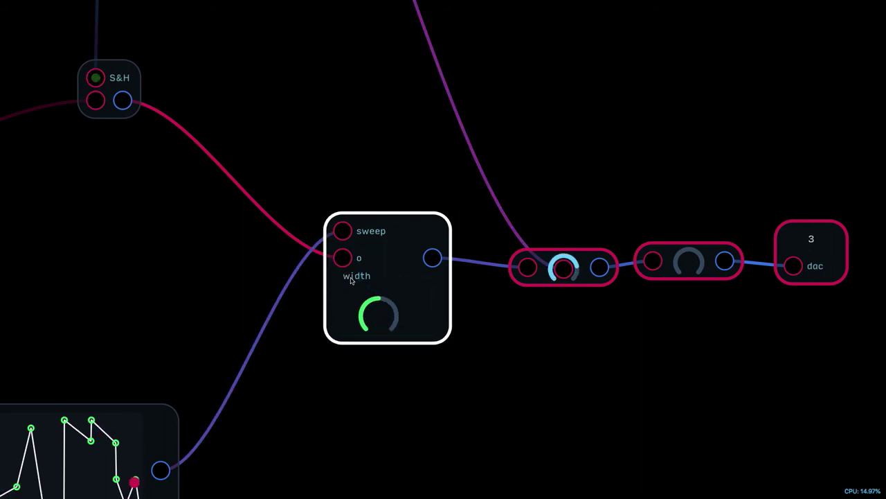
left_click_drag(351, 277, 335, 337)
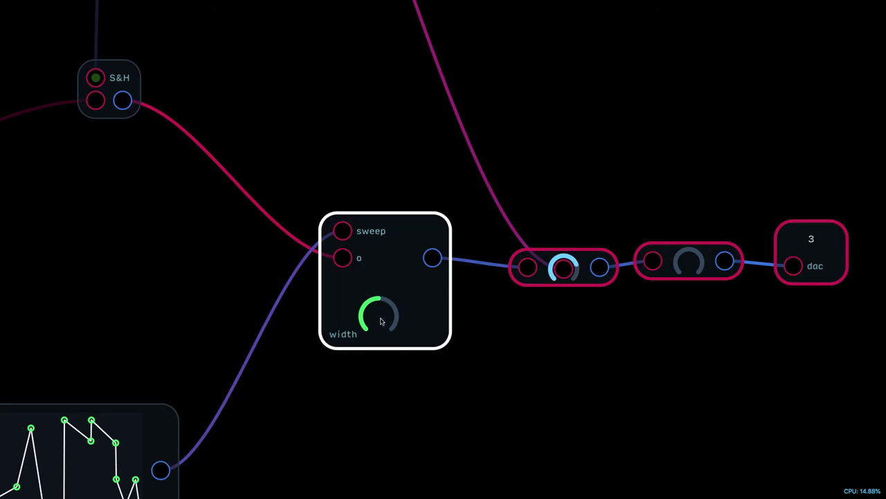
left_click_drag(380, 318, 398, 328)
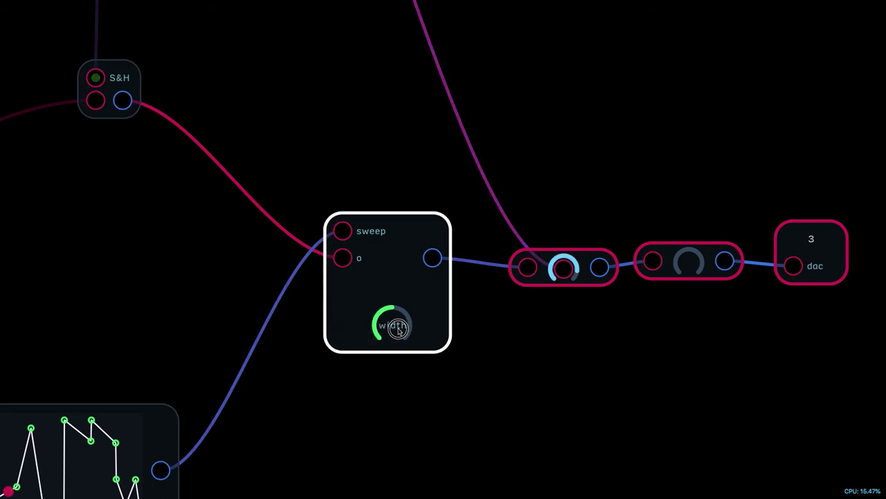
Pack the o input, output and sweep input tightly above the width knob, and finish editing the interface
left_click_drag(342, 257, 378, 290)
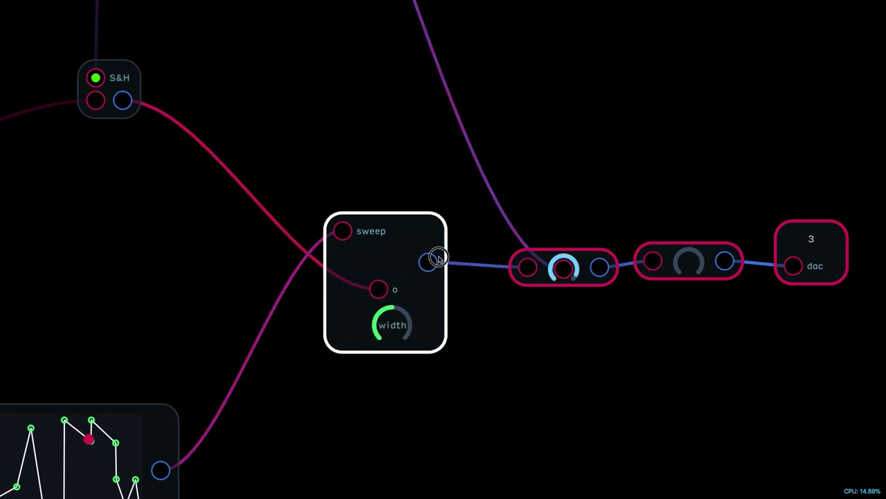
left_click_drag(437, 258, 420, 290)
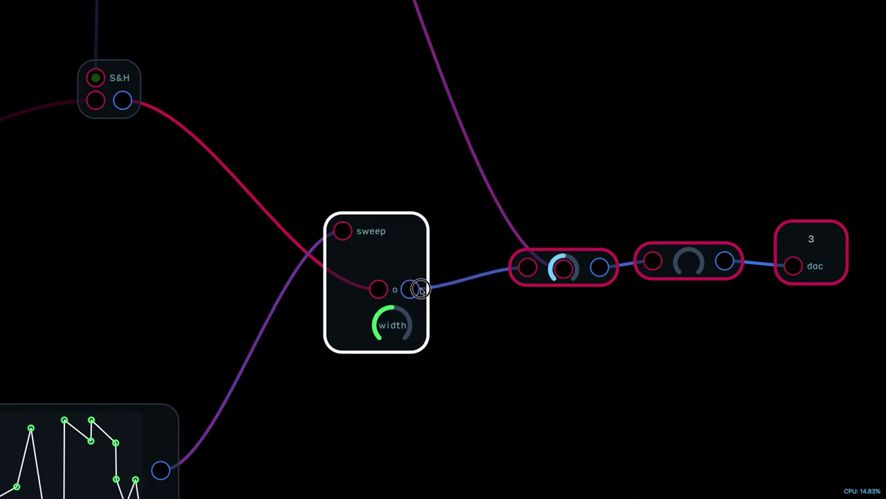
left_click_drag(342, 231, 378, 267)
left_click(437, 311)
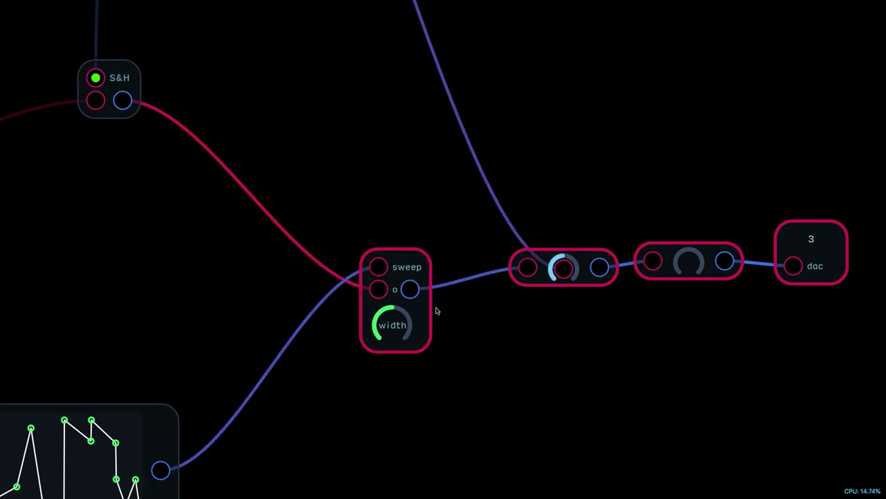
right_click(424, 306)
left_click(434, 363)
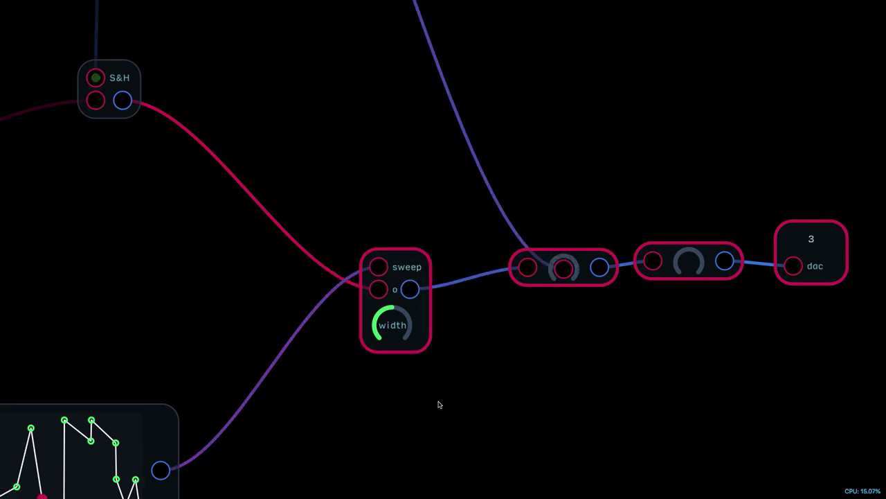
Turn the group's width knob up to nearly full and move the group into line with the first level node
left_click(443, 439)
left_click_drag(397, 328, 451, 236)
left_click(475, 384)
left_click(477, 380)
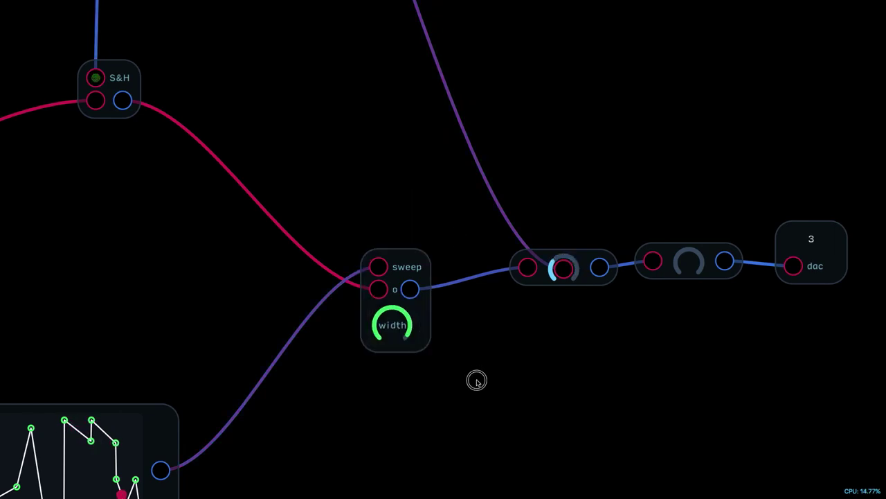
left_click(470, 392)
left_click(473, 393)
left_click(582, 359)
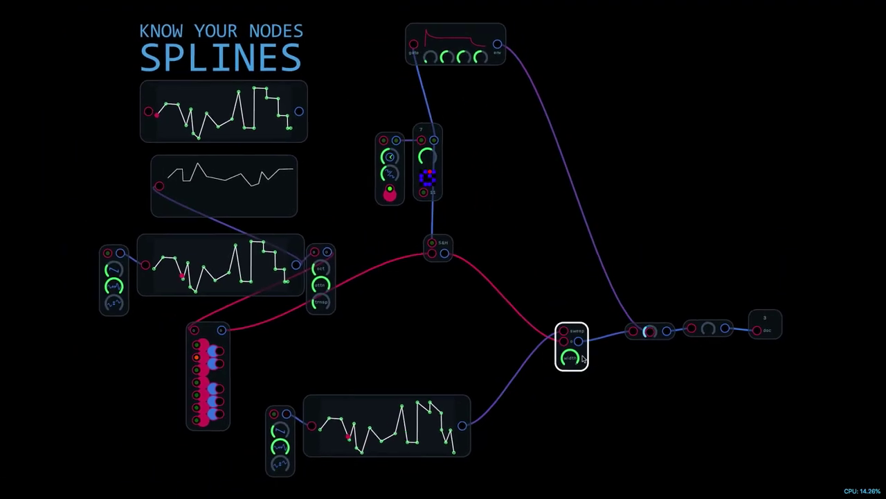
left_click_drag(583, 356, 584, 345)
Raise the level node feeding the dac and move the envelope node down beside the sequencer
left_click_drag(709, 329, 717, 302)
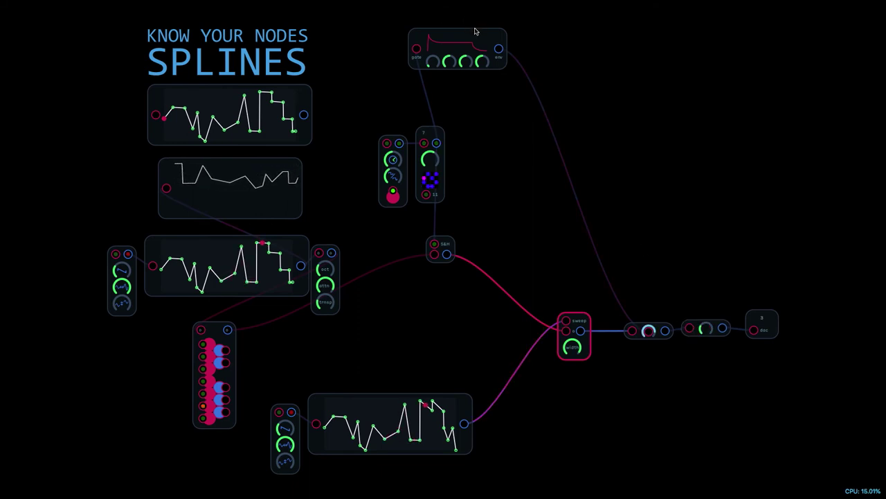
left_click_drag(496, 34, 563, 137)
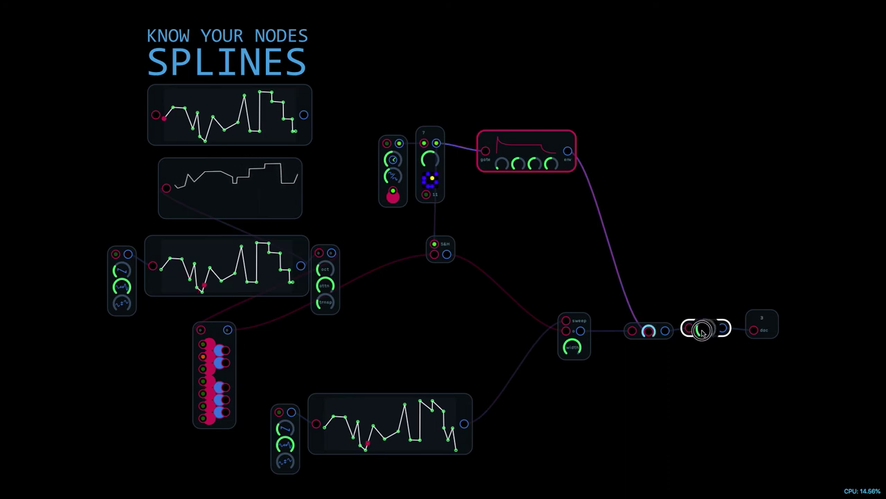